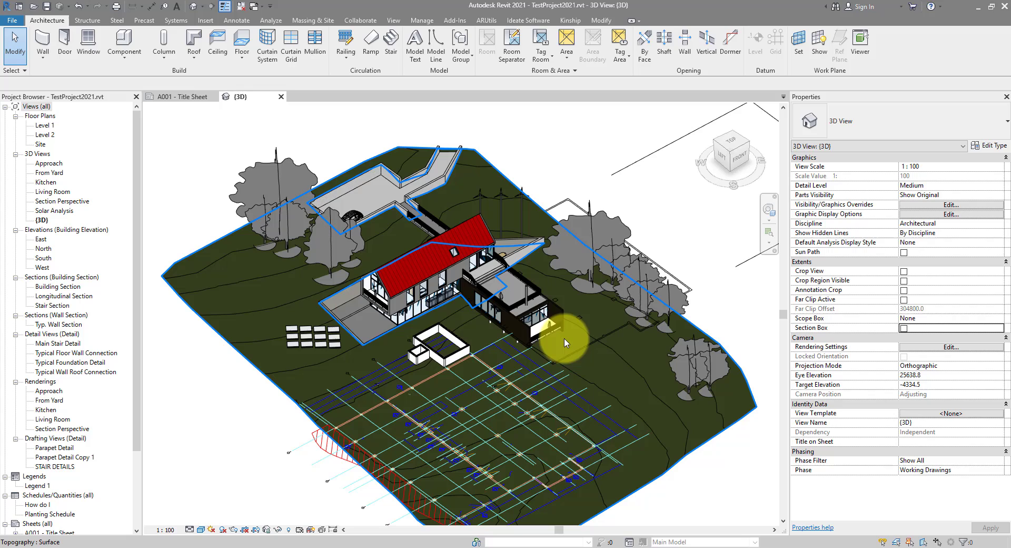
Switch the ribbon to the Insert tab with Alt+I.
{"action": "key", "text": "alt+i"}
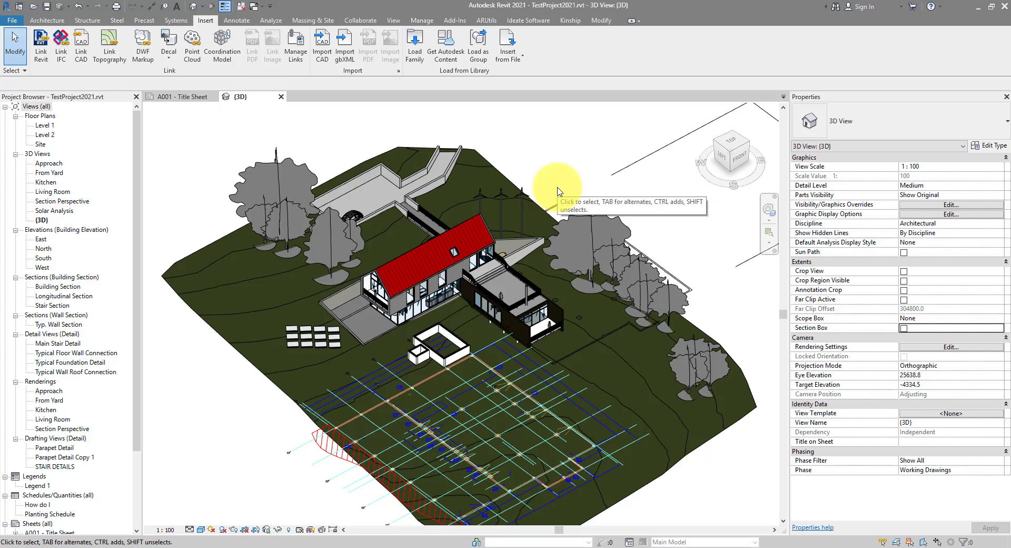
Launch RV Browser from the Add-Ins tab, move it beside the 3D view, and scroll to the top.
{"action": "left_click", "coordinate": [455, 20]}
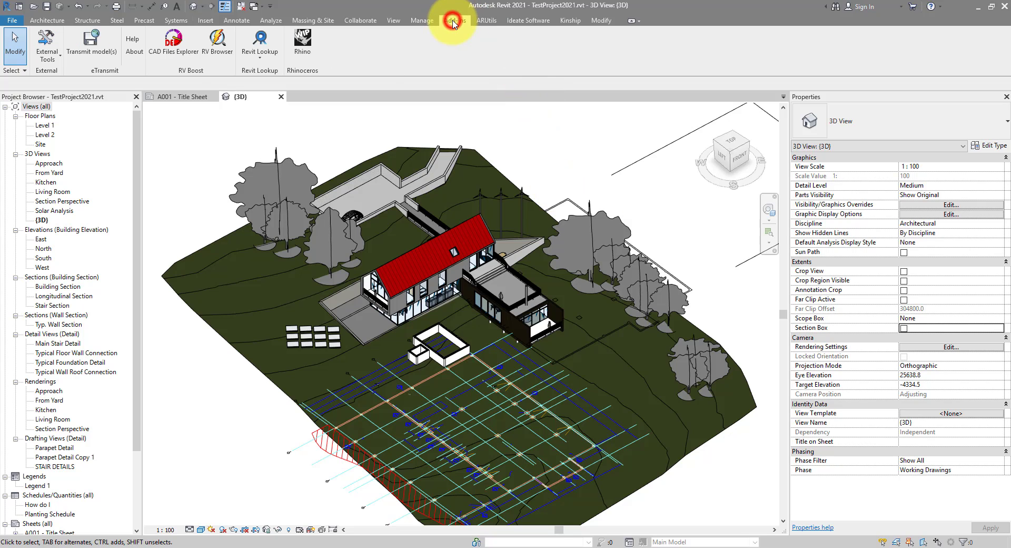
{"action": "left_click", "coordinate": [216, 62]}
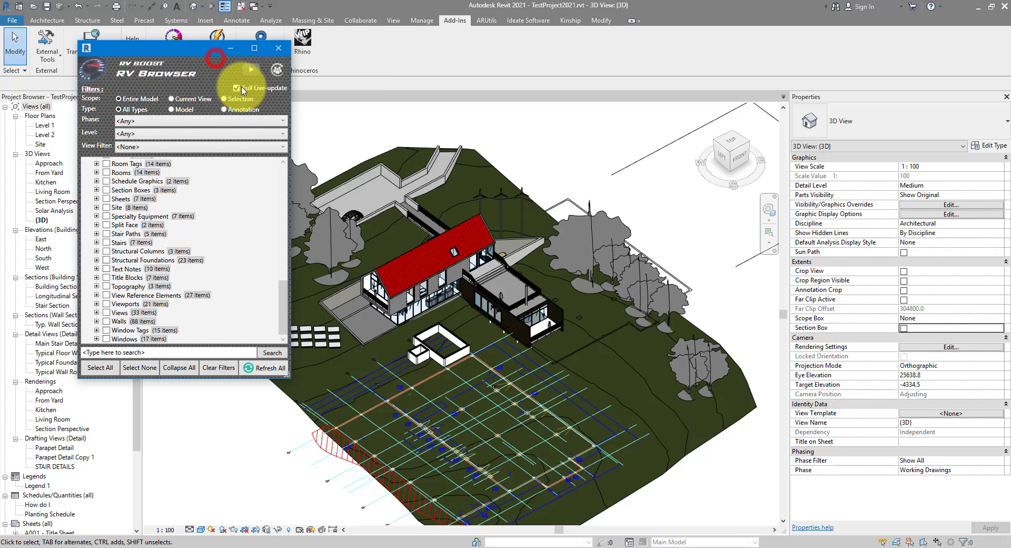
{"action": "left_click_drag", "start_coordinate": [189, 41], "coordinate": [745, 118]}
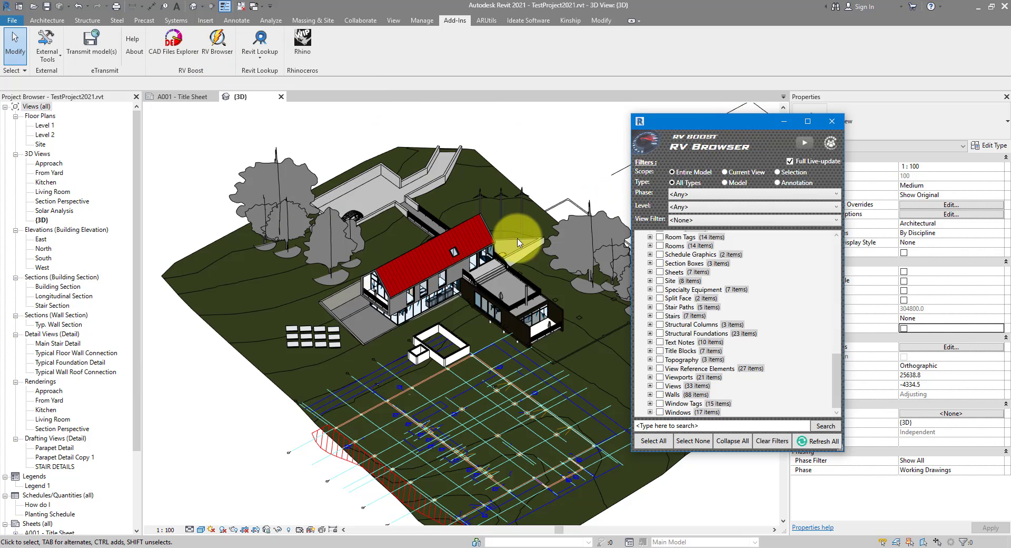
{"action": "scroll", "coordinate": [731, 340], "scroll_direction": "up", "scroll_amount": 10}
{"action": "scroll", "coordinate": [731, 340], "scroll_direction": "up", "scroll_amount": 3}
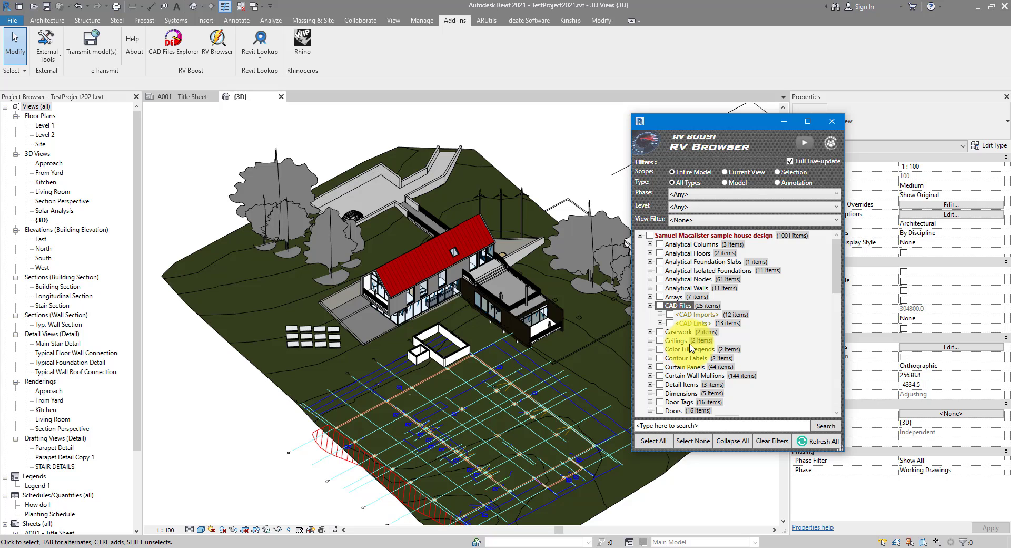
Expand CAD Files and CAD Imports in RV Browser, showing 2 independent and 10 view-specific imports.
{"action": "double_click", "coordinate": [680, 307]}
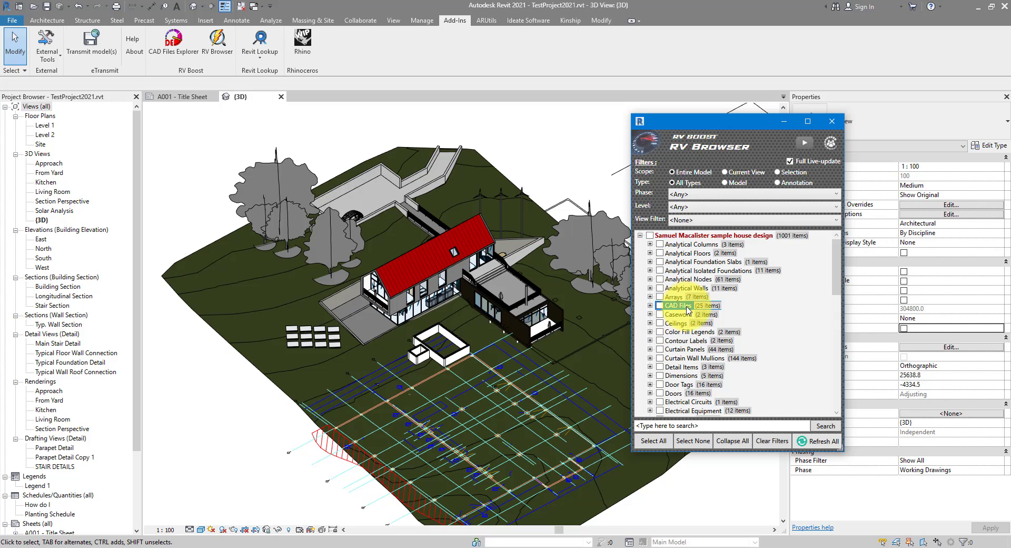
{"action": "double_click", "coordinate": [687, 307]}
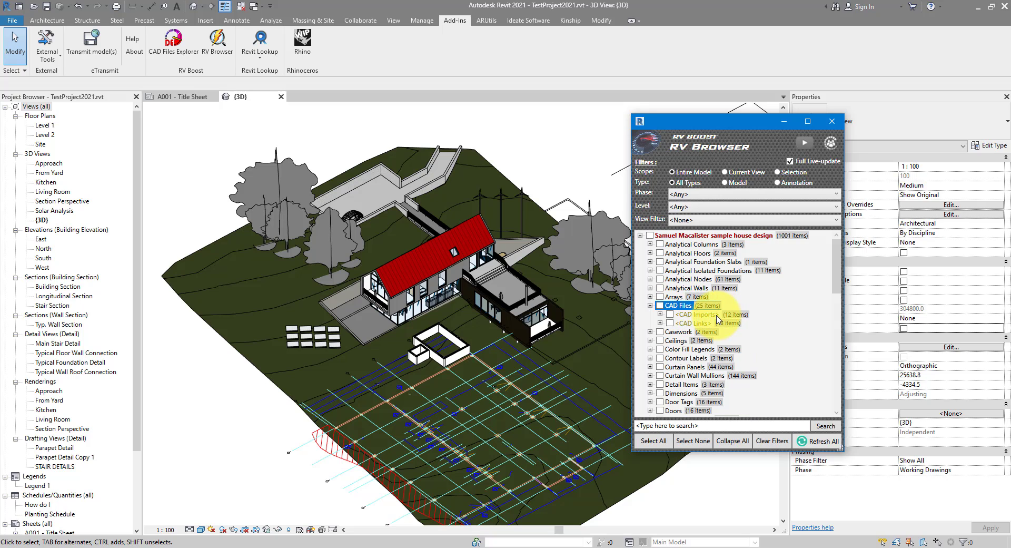
{"action": "left_click", "coordinate": [716, 315]}
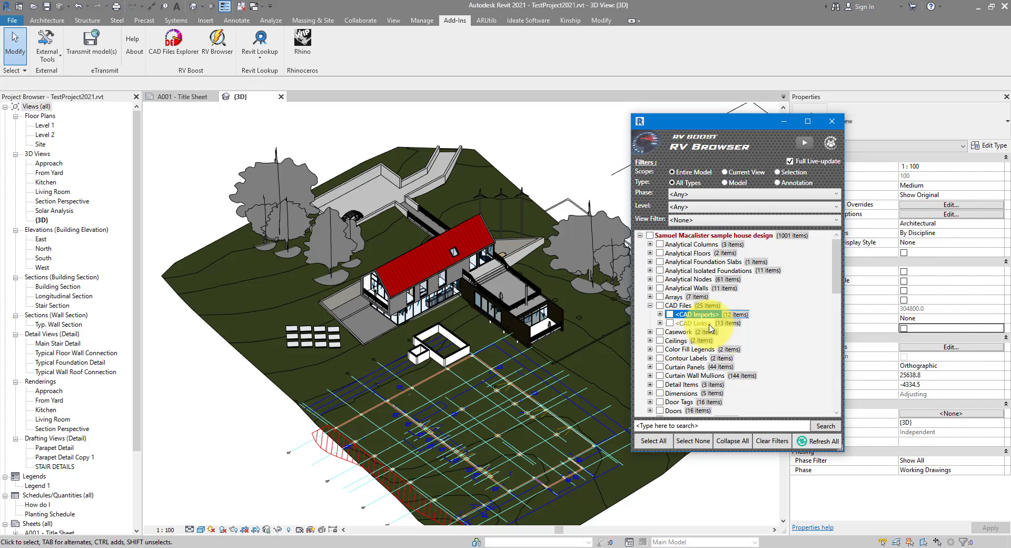
{"action": "left_click", "coordinate": [713, 323]}
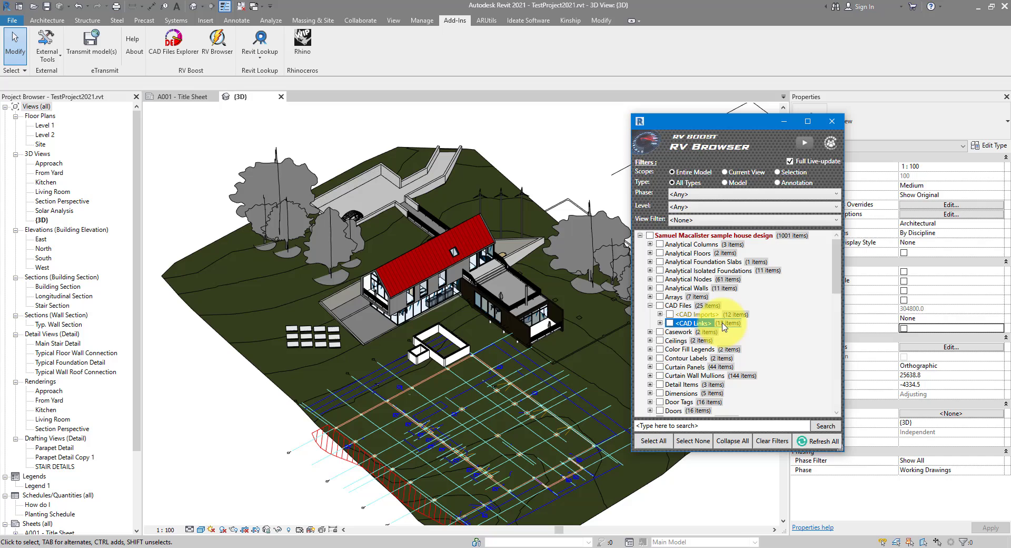
{"action": "left_click", "coordinate": [721, 315]}
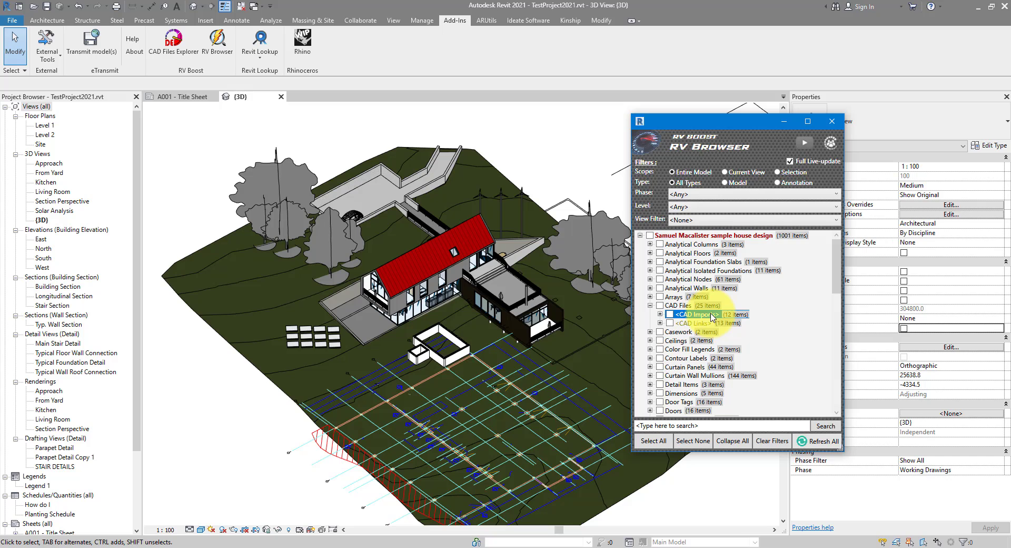
{"action": "double_click", "coordinate": [703, 315]}
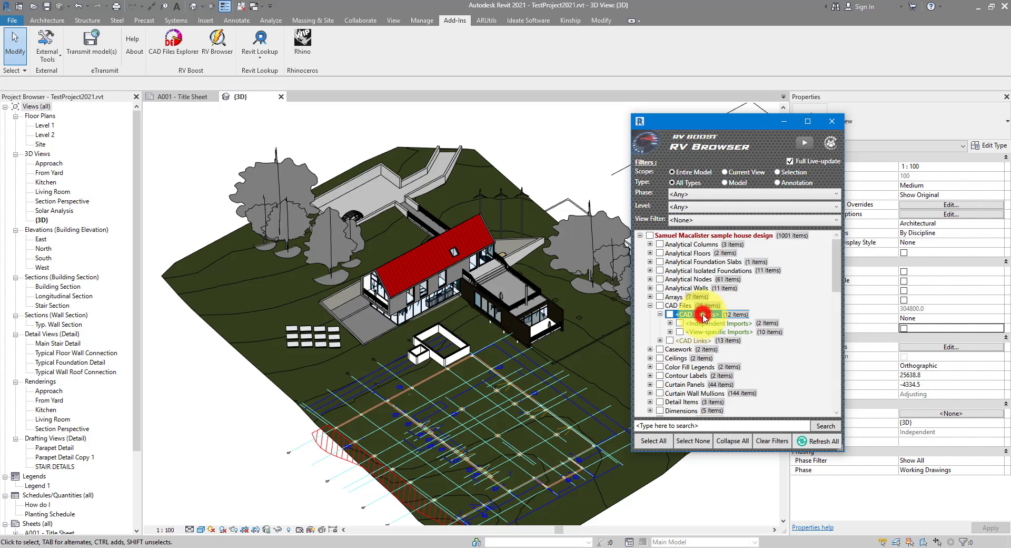
{"action": "left_click", "coordinate": [744, 324]}
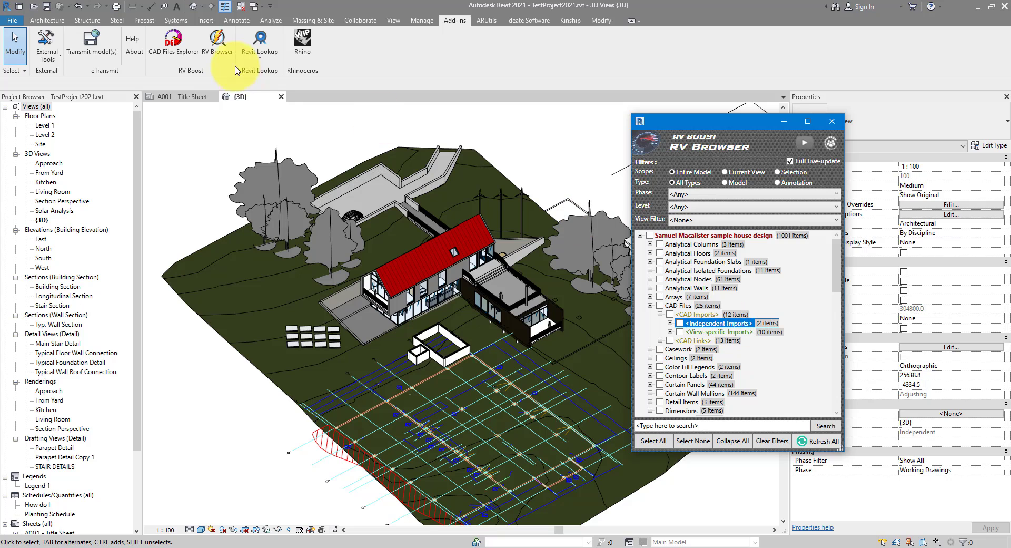
{"action": "left_click", "coordinate": [205, 20]}
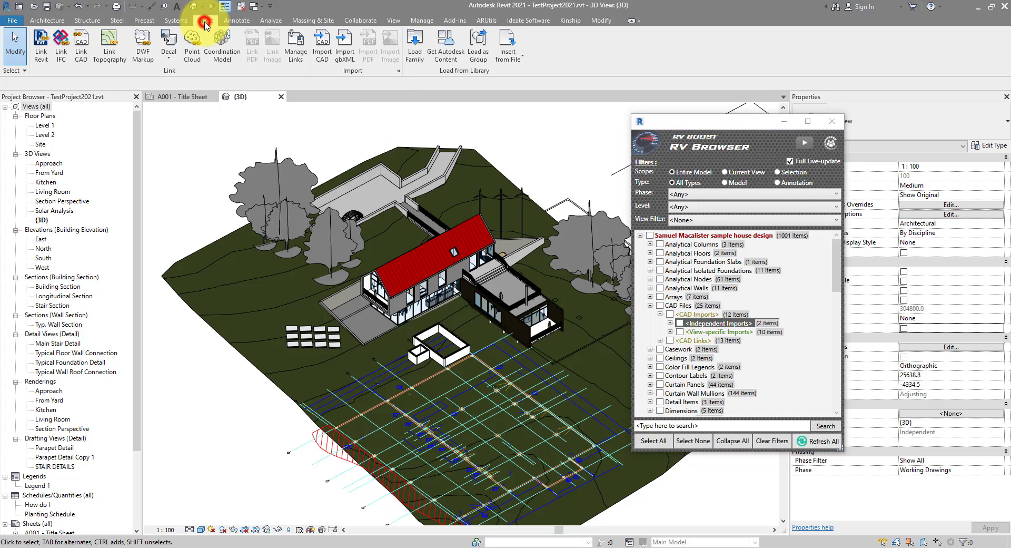
{"action": "left_click", "coordinate": [81, 50]}
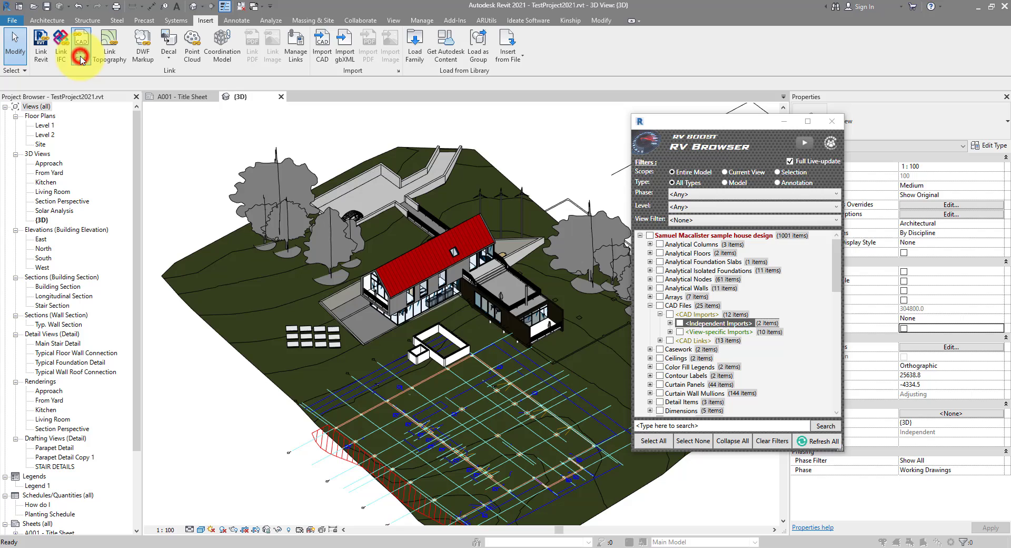
{"action": "scroll", "coordinate": [361, 248], "scroll_direction": "down", "scroll_amount": 10}
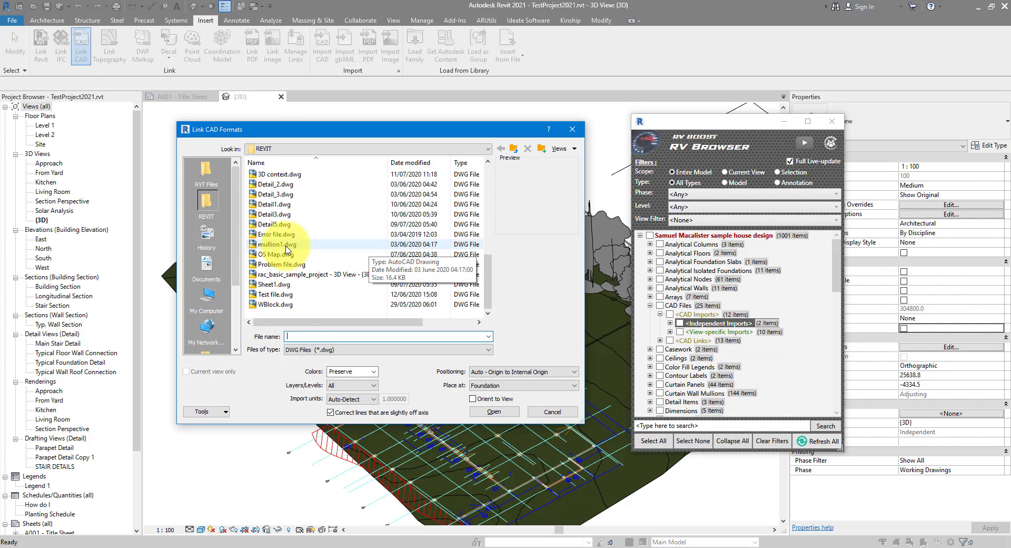
{"action": "left_click", "coordinate": [285, 245]}
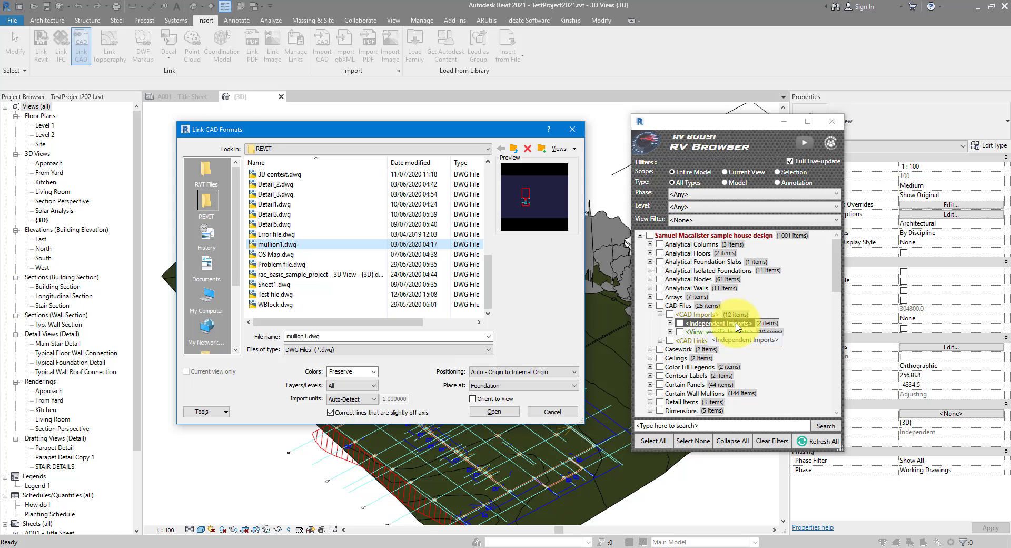
Cancel Link CAD Formats, select Structural Base1.dwg under Independent Imports, and expand View-specific Imports.
{"action": "left_click", "coordinate": [552, 412]}
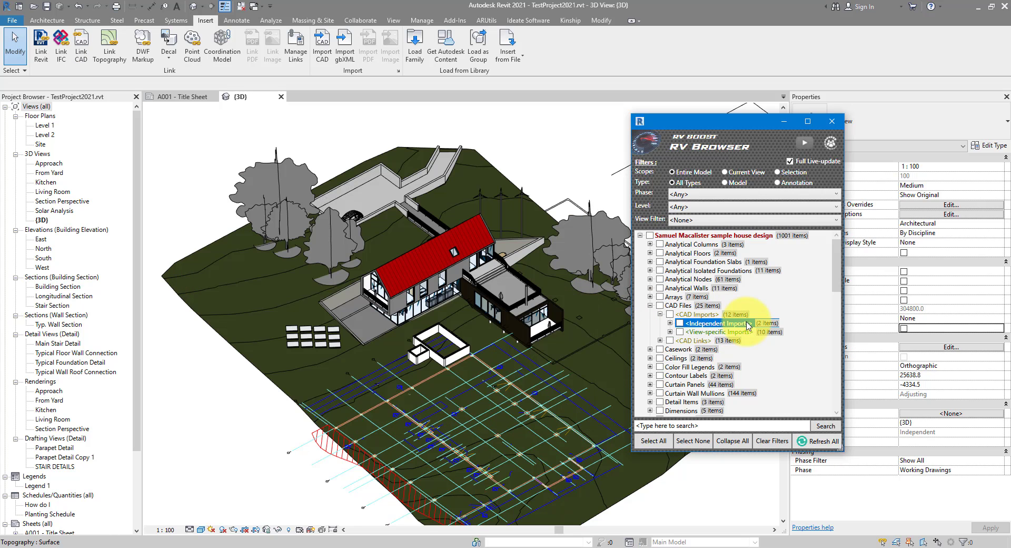
{"action": "left_click", "coordinate": [718, 323]}
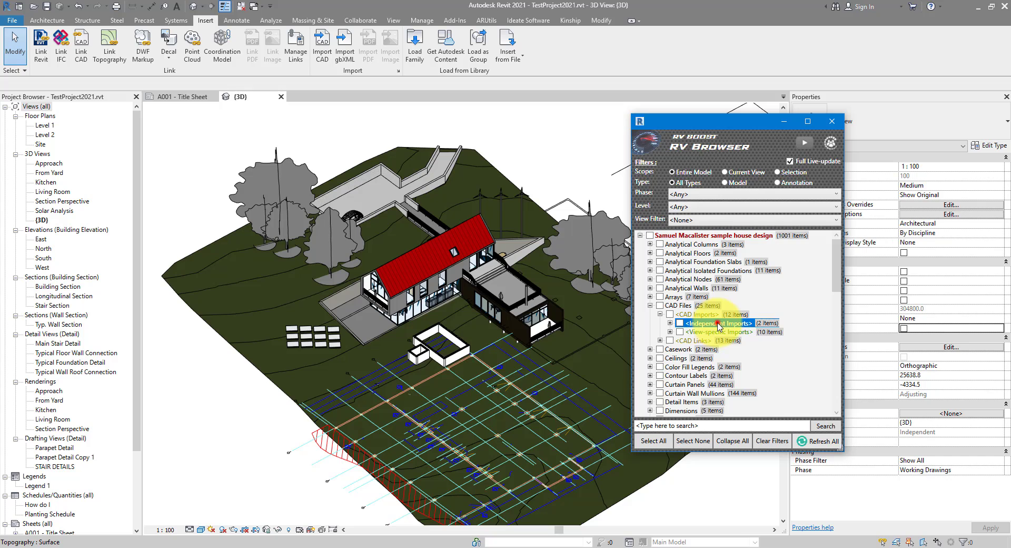
{"action": "double_click", "coordinate": [718, 324]}
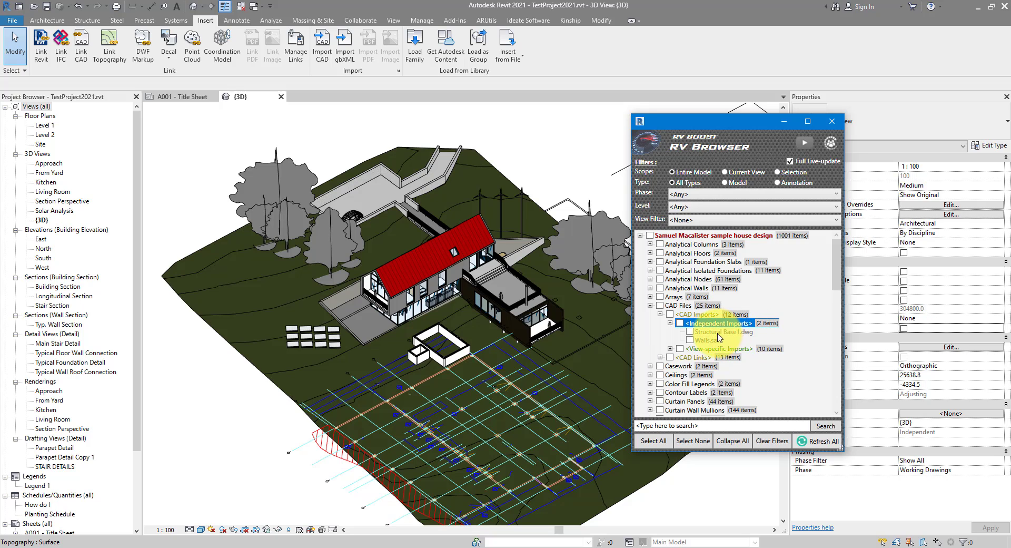
{"action": "left_click", "coordinate": [726, 333]}
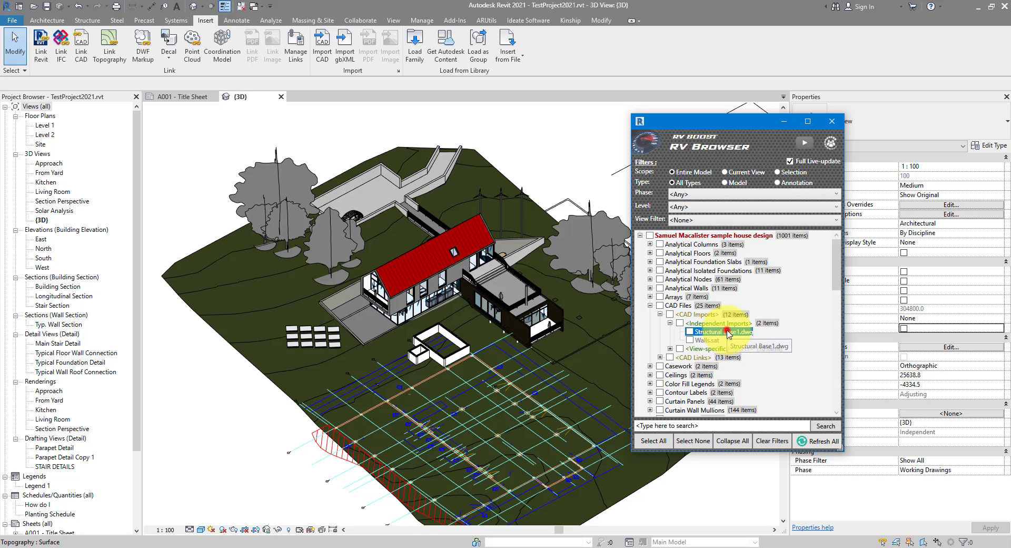
{"action": "left_click", "coordinate": [727, 332]}
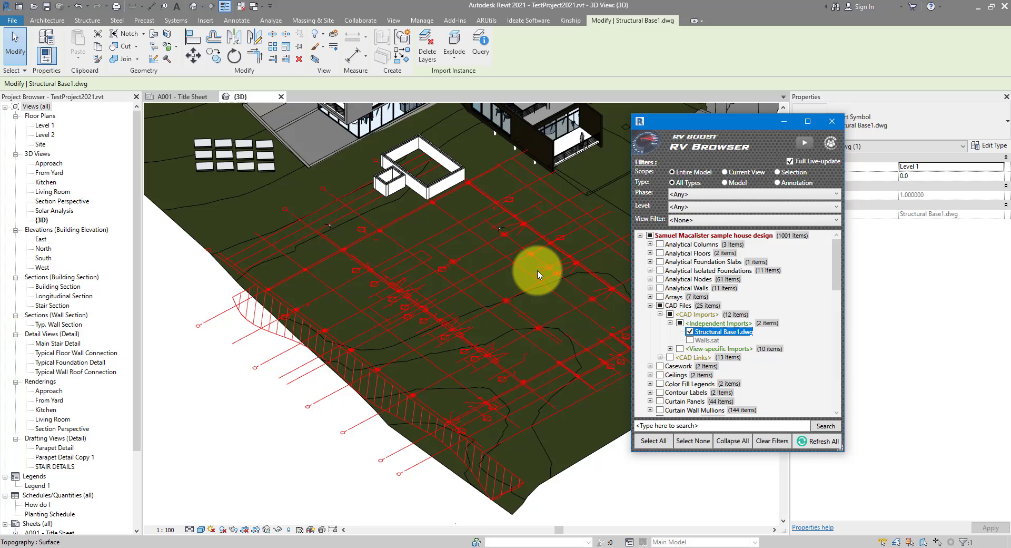
{"action": "left_click", "coordinate": [670, 349]}
Check STAIR1.dwg, STAIR2.dwg and Zone 1.dxf in RV Browser's View-specific Imports.
{"action": "scroll", "coordinate": [737, 337], "scroll_direction": "down", "scroll_amount": 2}
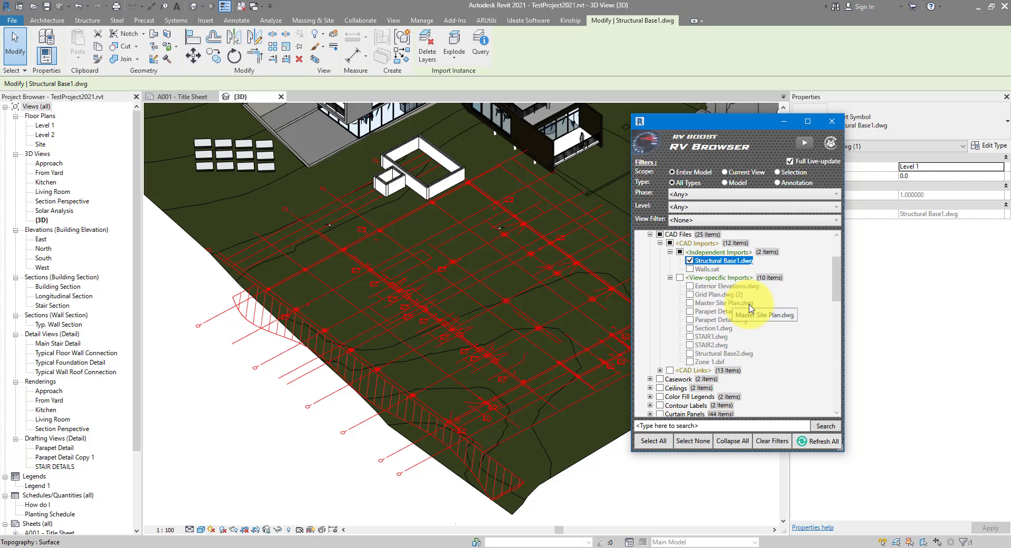
{"action": "left_click", "coordinate": [711, 337]}
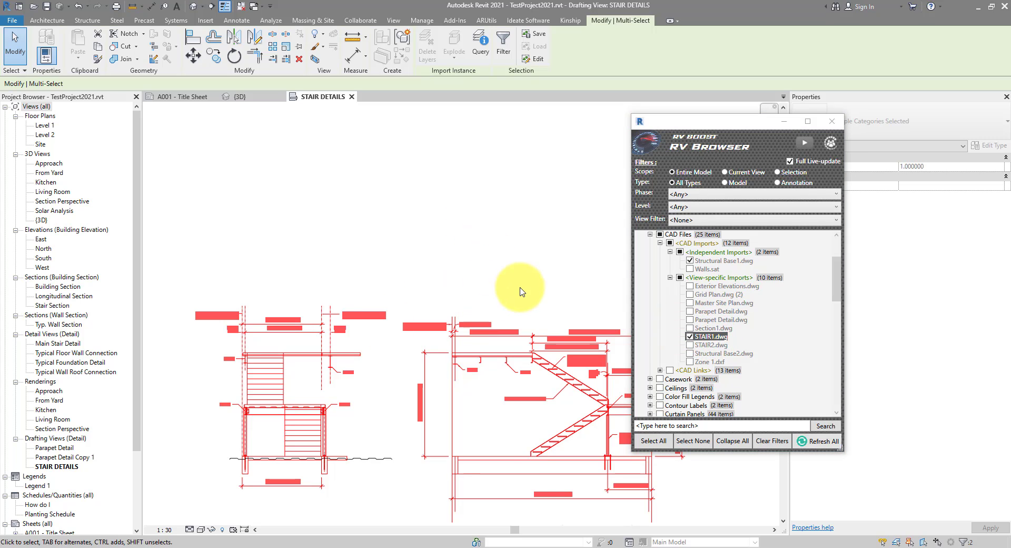
{"action": "left_click", "coordinate": [710, 345]}
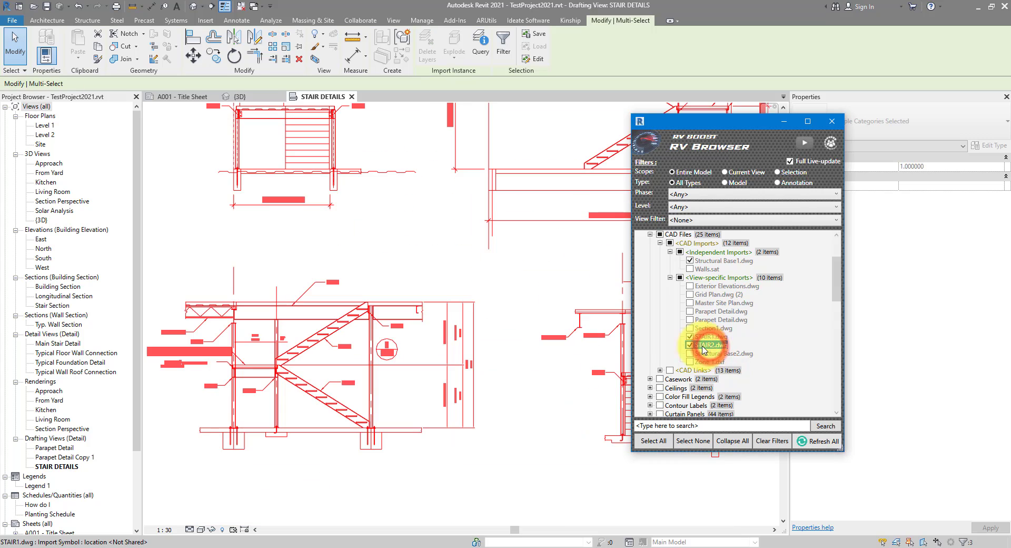
{"action": "left_click", "coordinate": [706, 362]}
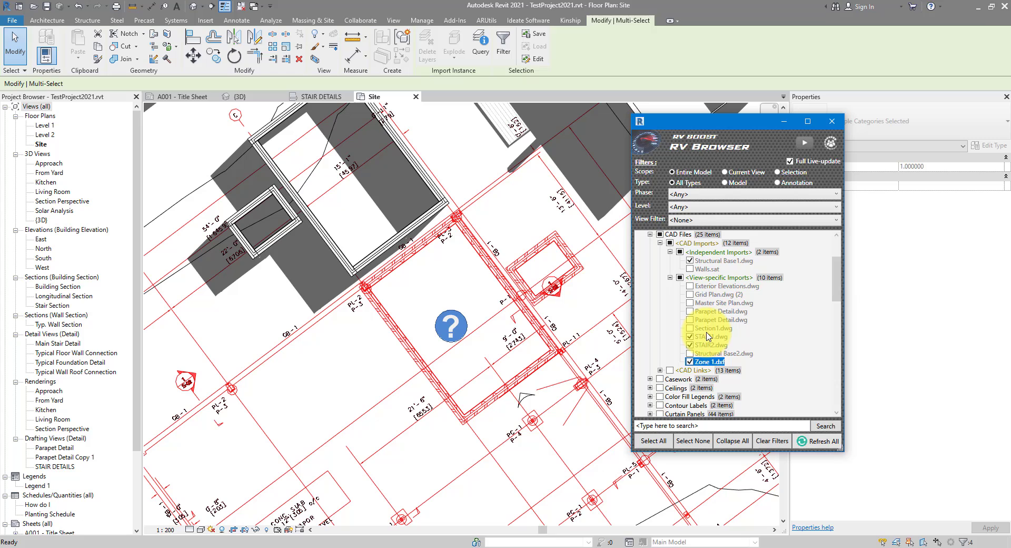
Add Walls.sat, Exterior Elevations, Grid Plan and Master Site Plan, then delete all checked imports.
{"action": "left_click", "coordinate": [691, 269]}
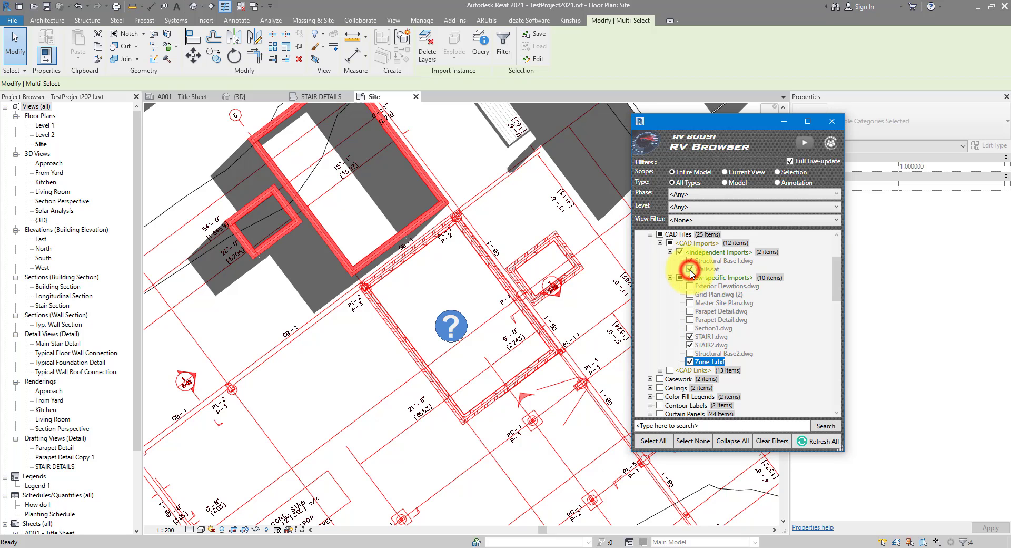
{"action": "left_click", "coordinate": [690, 286]}
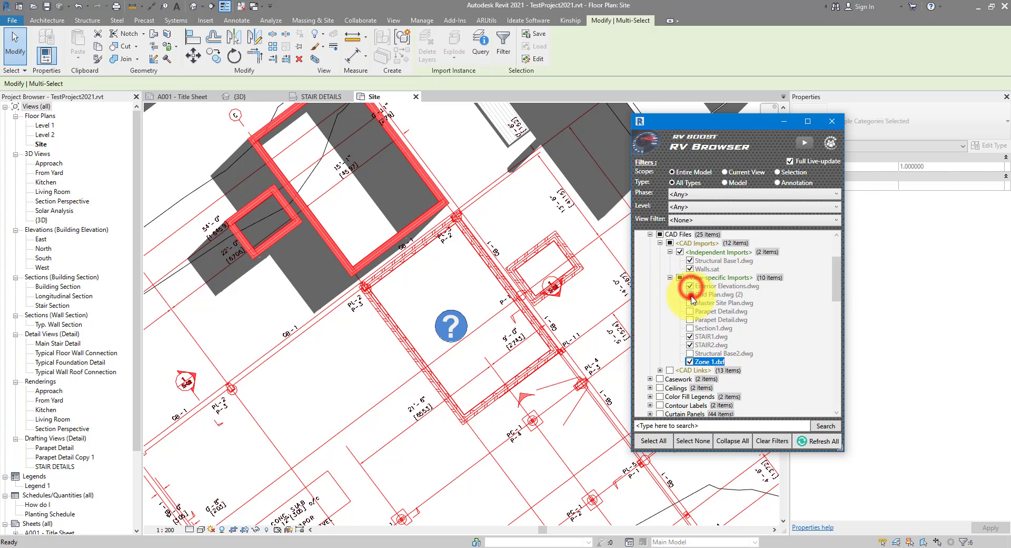
{"action": "left_click", "coordinate": [690, 295]}
{"action": "left_click", "coordinate": [690, 303]}
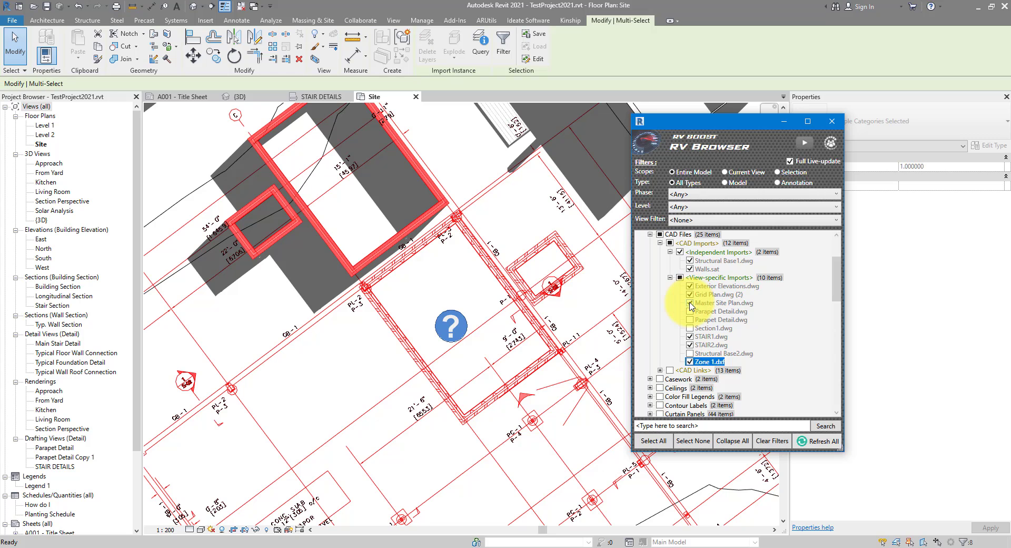
{"action": "left_click", "coordinate": [299, 59]}
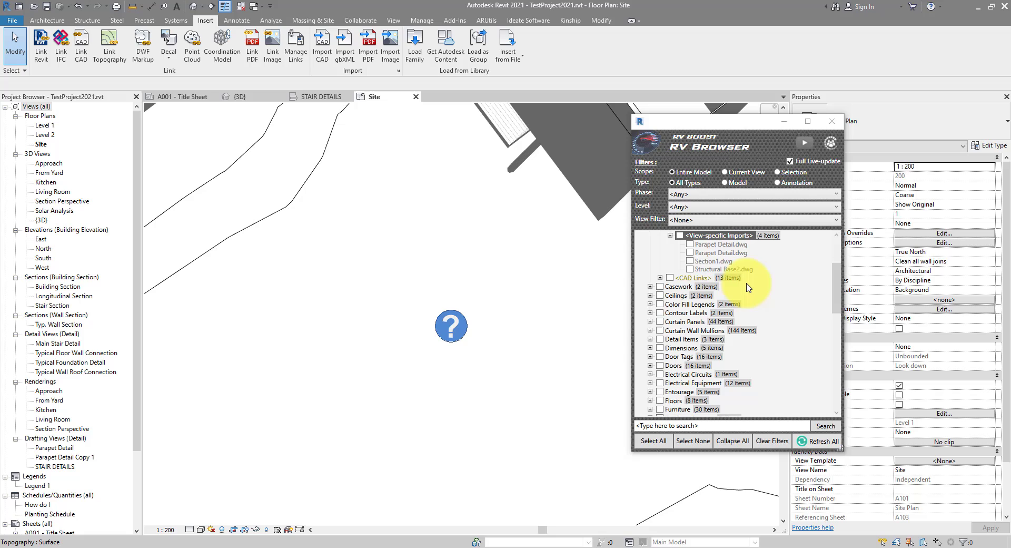
{"action": "scroll", "coordinate": [748, 287], "scroll_direction": "up", "scroll_amount": 3}
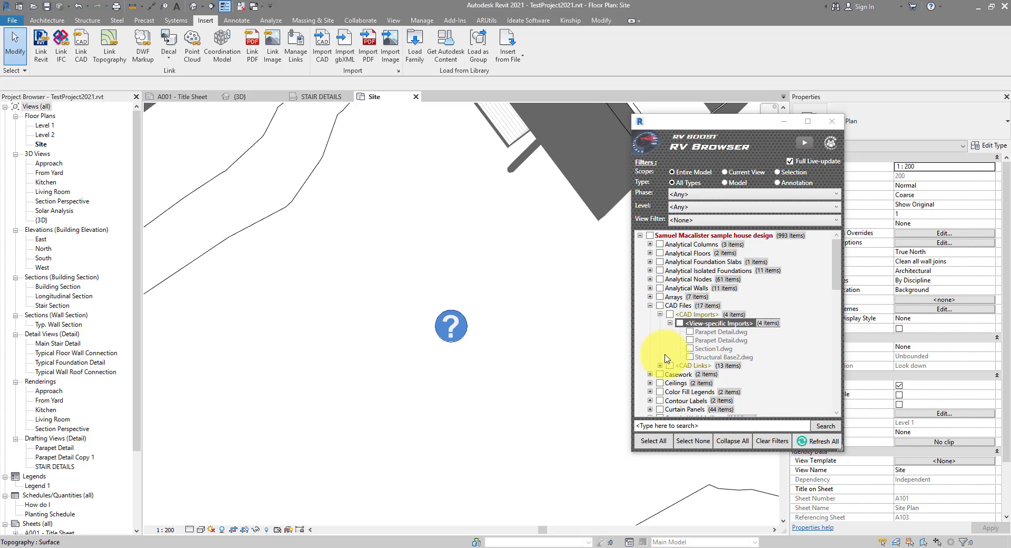
Under CAD Links > View-specific Links, check six Pile Detail.dwg links and delete them.
{"action": "double_click", "coordinate": [692, 365]}
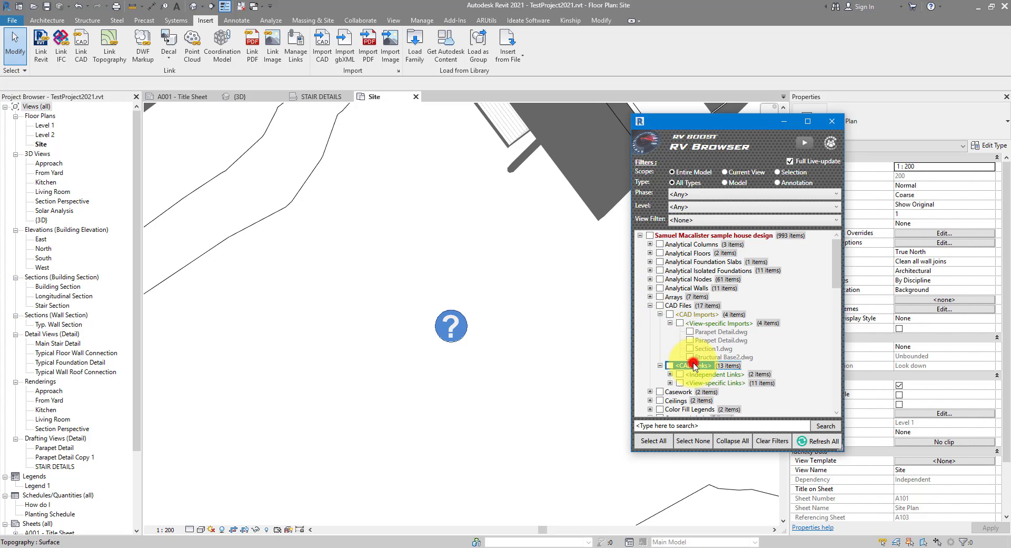
{"action": "double_click", "coordinate": [711, 384]}
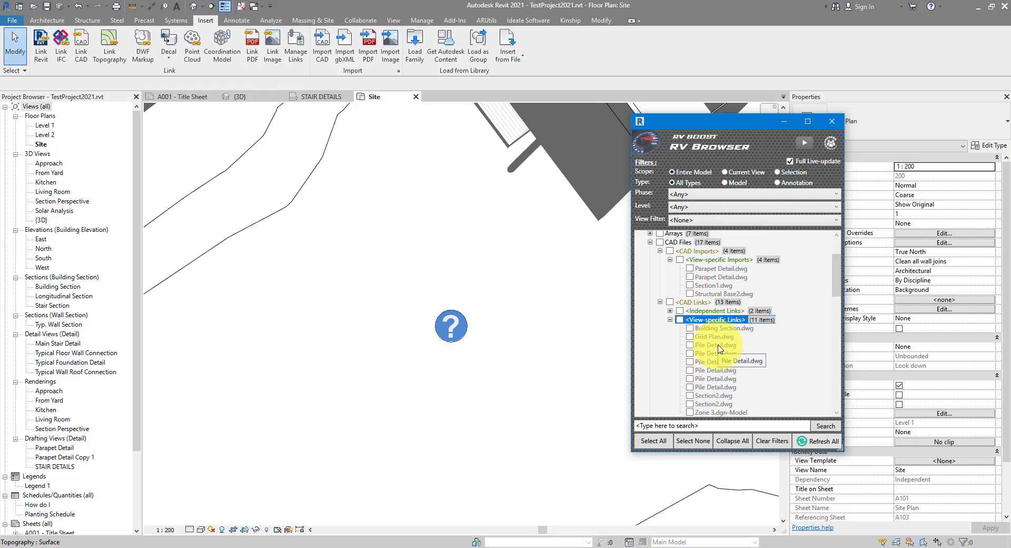
{"action": "left_click", "coordinate": [719, 346]}
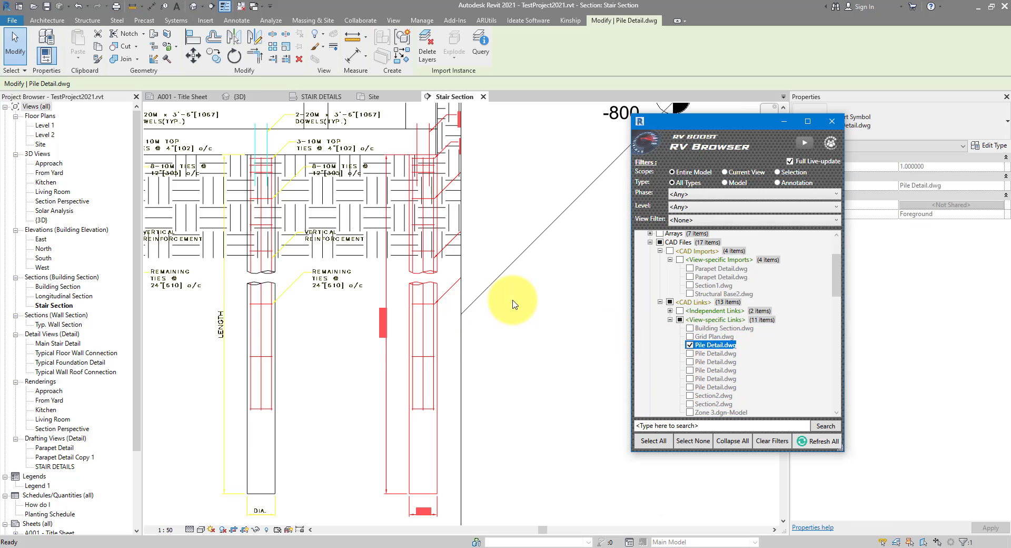
{"action": "scroll", "coordinate": [514, 304], "scroll_direction": "down", "scroll_amount": 4}
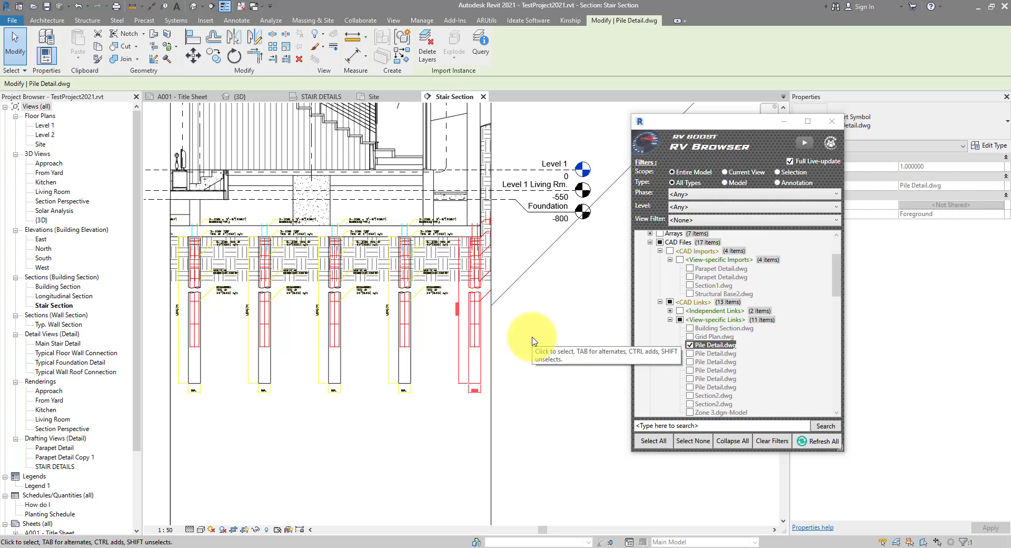
{"action": "left_click", "coordinate": [690, 353]}
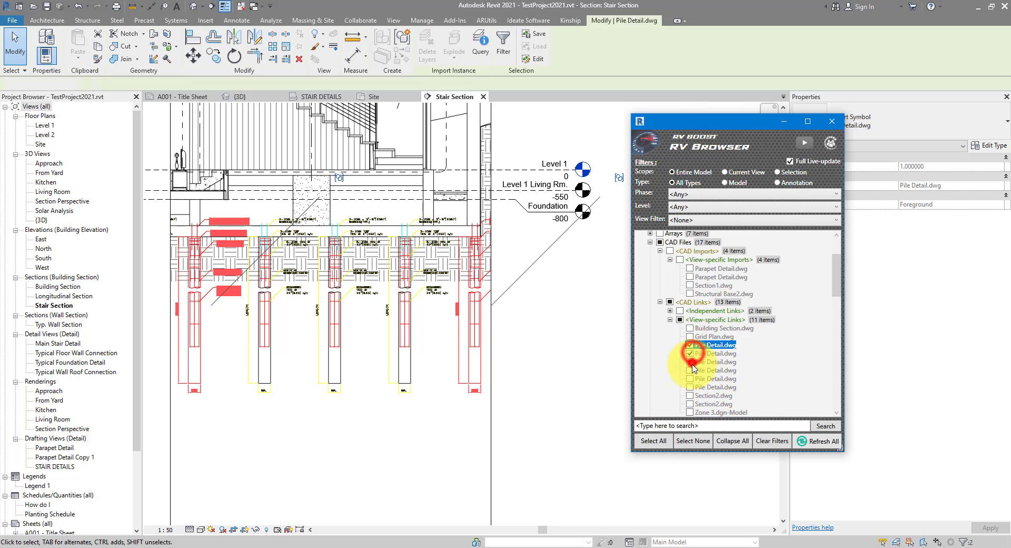
{"action": "left_click", "coordinate": [690, 361]}
{"action": "left_click", "coordinate": [690, 370]}
{"action": "left_click", "coordinate": [690, 387]}
{"action": "left_click", "coordinate": [690, 378]}
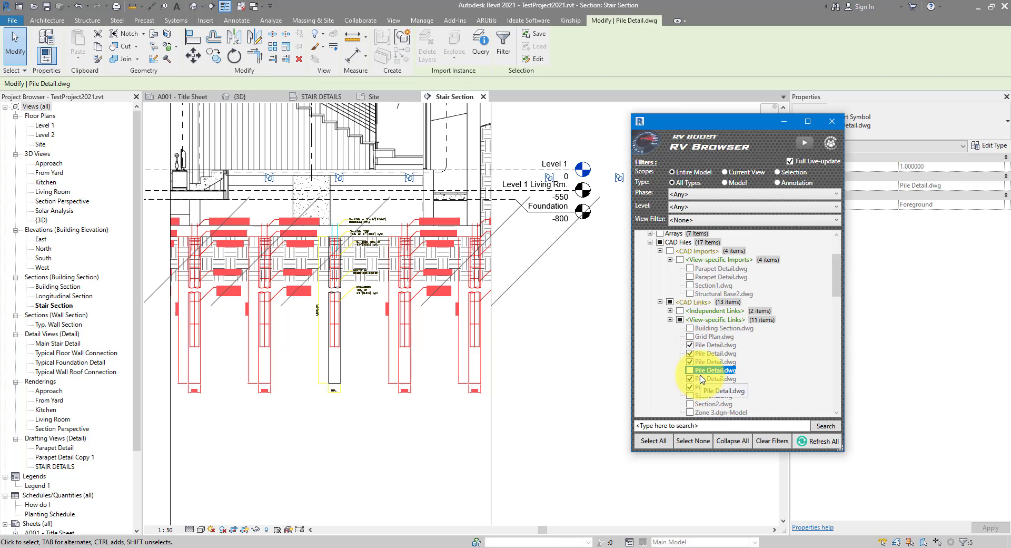
{"action": "left_click", "coordinate": [298, 60]}
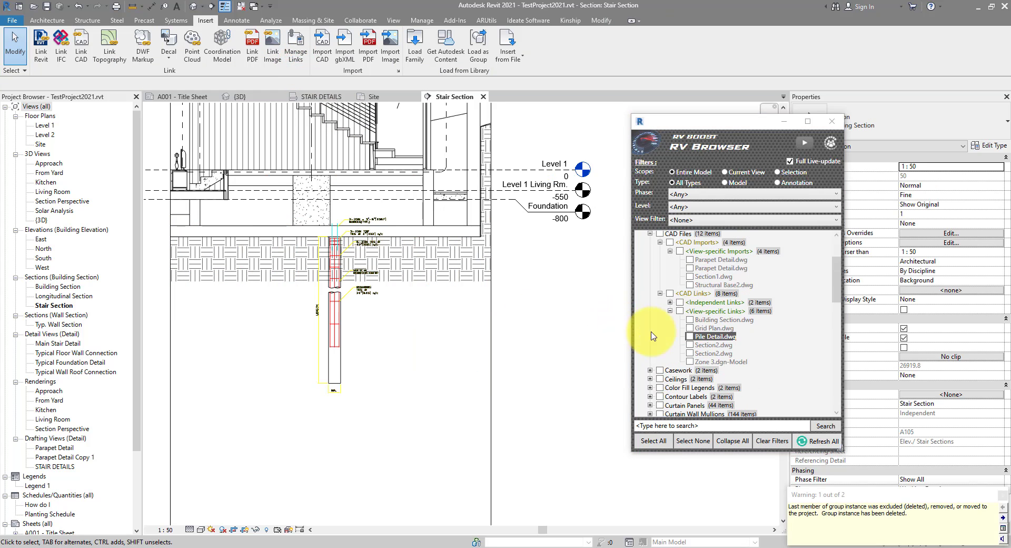
Delete the last remaining Pile Detail.dwg link and close RV Browser.
{"action": "left_click", "coordinate": [690, 336]}
{"action": "left_click", "coordinate": [299, 59]}
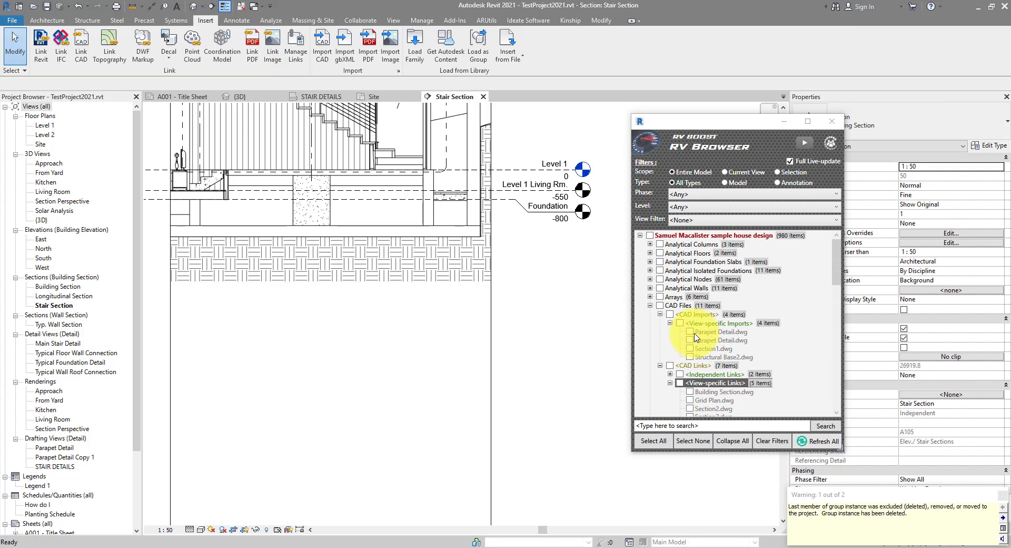
{"action": "scroll", "coordinate": [690, 338], "scroll_direction": "down", "scroll_amount": 1}
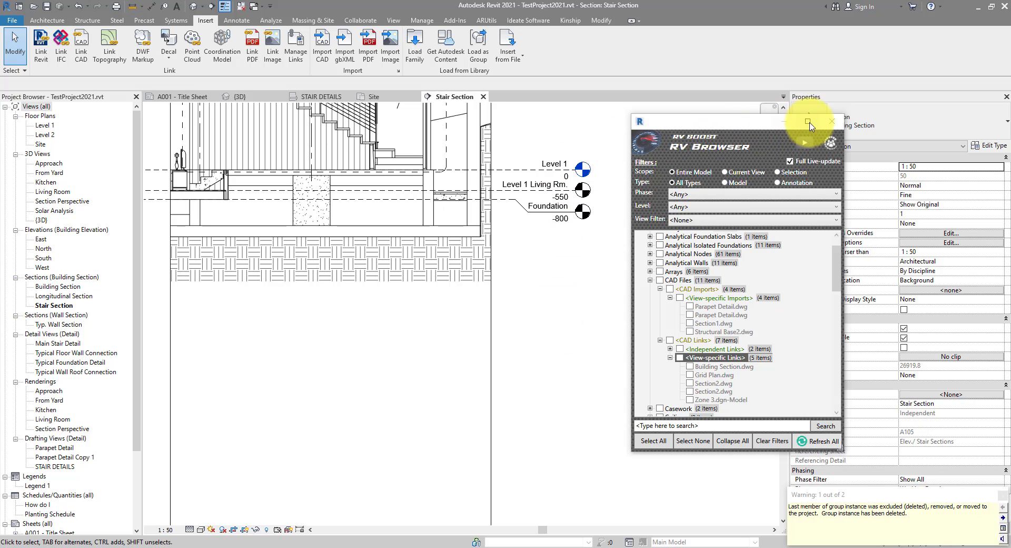
{"action": "left_click", "coordinate": [832, 121]}
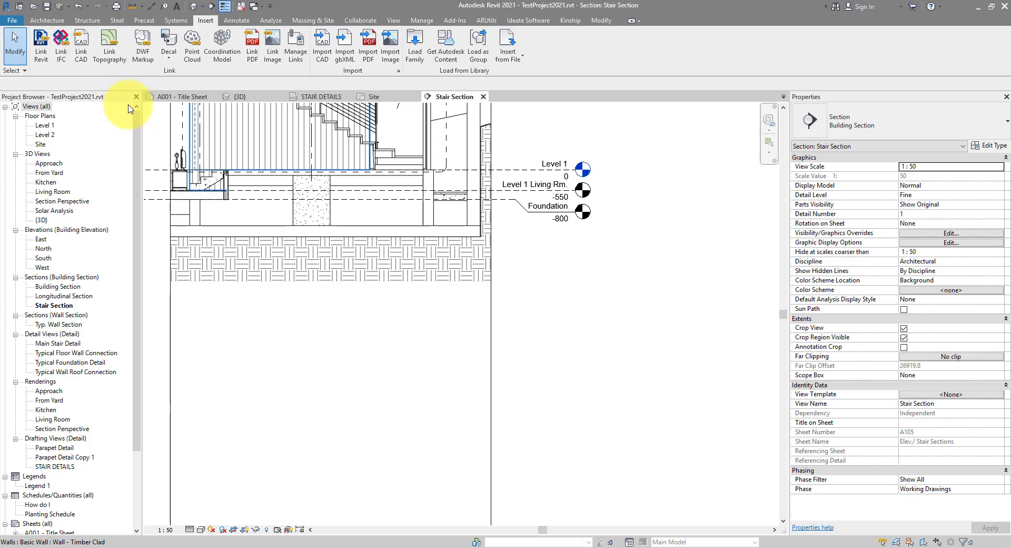
Open the Level 1 floor plan, zoom out, and turn on Reveal Hidden Elements.
{"action": "double_click", "coordinate": [46, 125]}
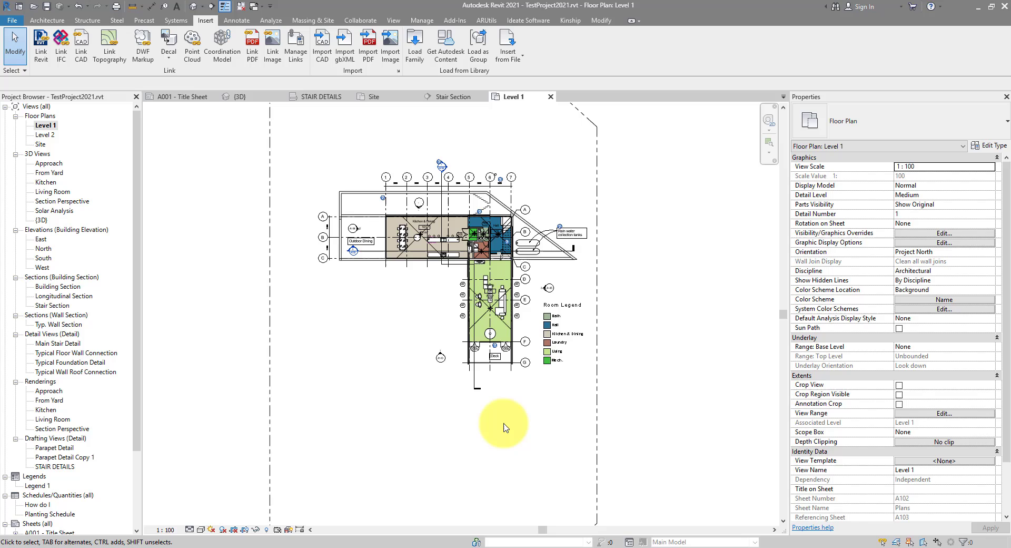
{"action": "scroll", "coordinate": [513, 379], "scroll_direction": "down", "scroll_amount": 2}
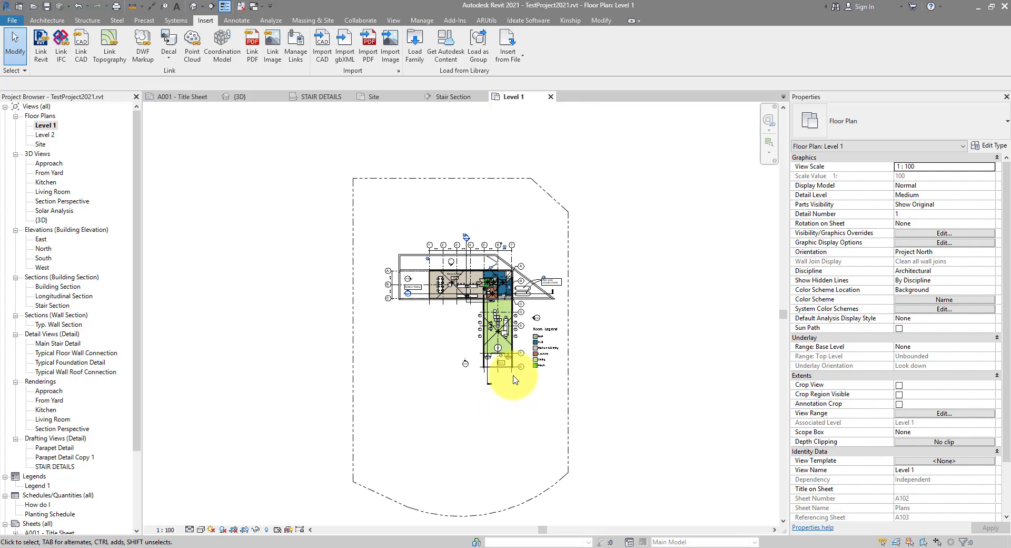
{"action": "left_click", "coordinate": [268, 531]}
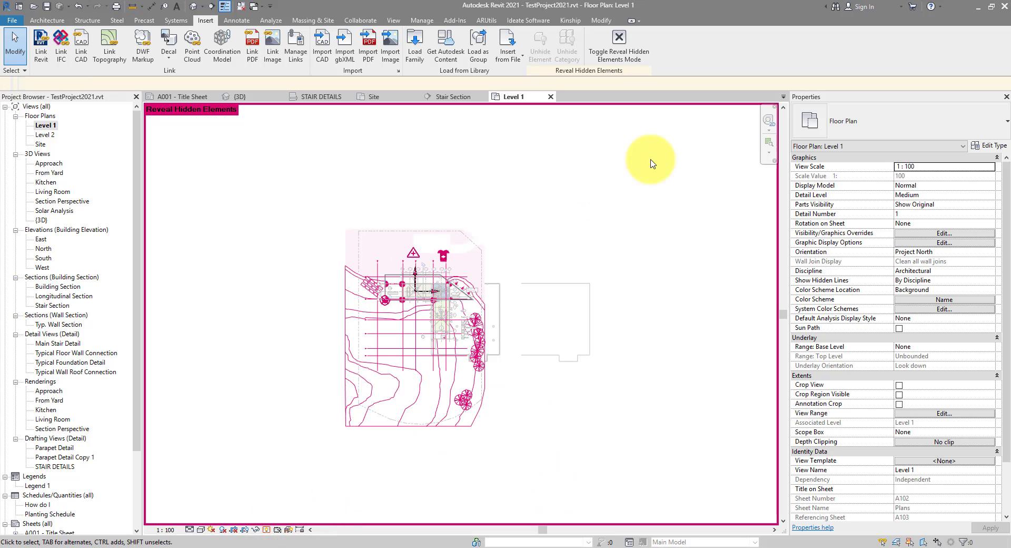
Window-select the entire Level 1 plan, capturing all 379 elements.
{"action": "left_click_drag", "start_coordinate": [679, 154], "coordinate": [264, 475]}
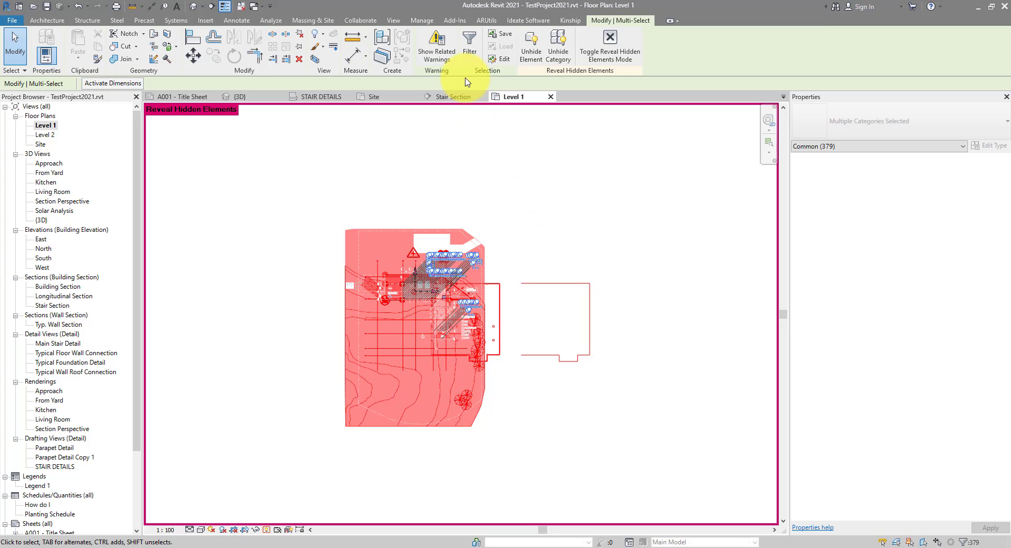
Filter the selection down to Grid Plan.dwg and STAIR.dwg, then delete those drawings.
{"action": "left_click", "coordinate": [468, 46]}
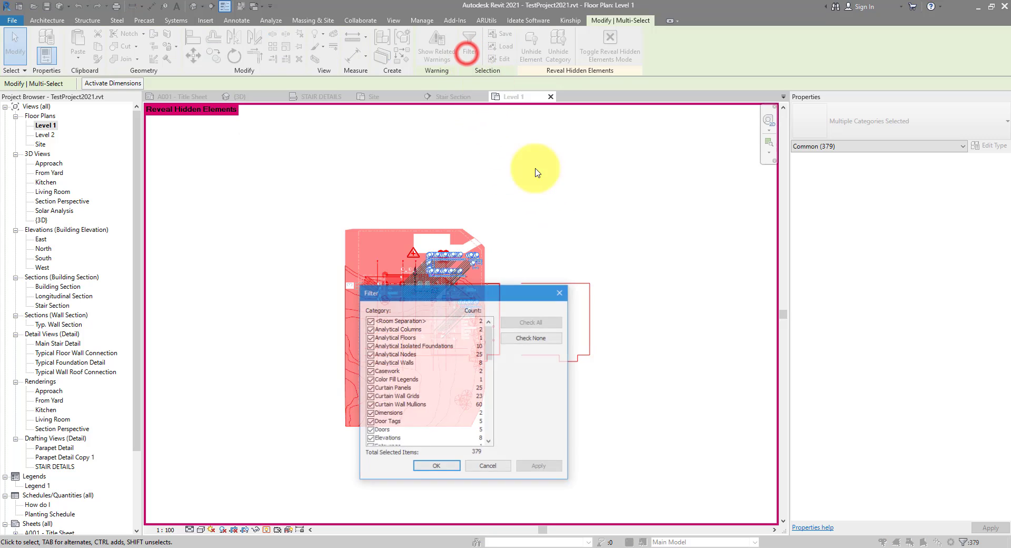
{"action": "left_click_drag", "start_coordinate": [487, 289], "coordinate": [637, 177]}
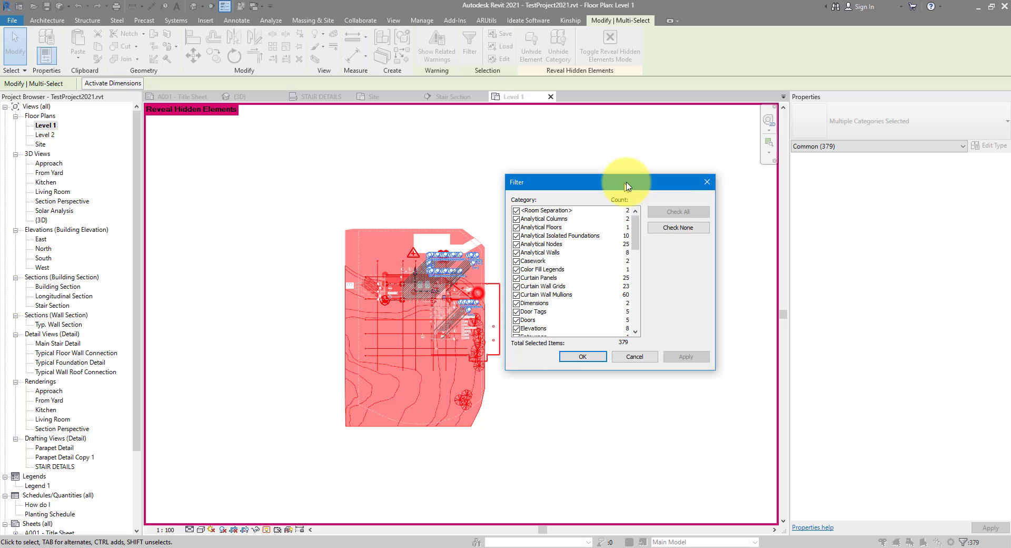
{"action": "left_click", "coordinate": [681, 226]}
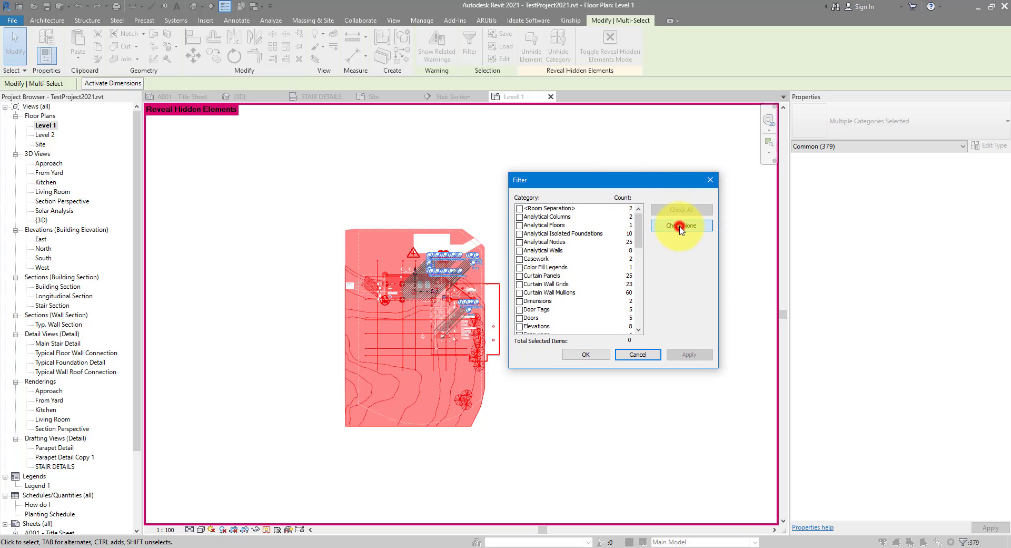
{"action": "scroll", "coordinate": [616, 268], "scroll_direction": "down", "scroll_amount": 3}
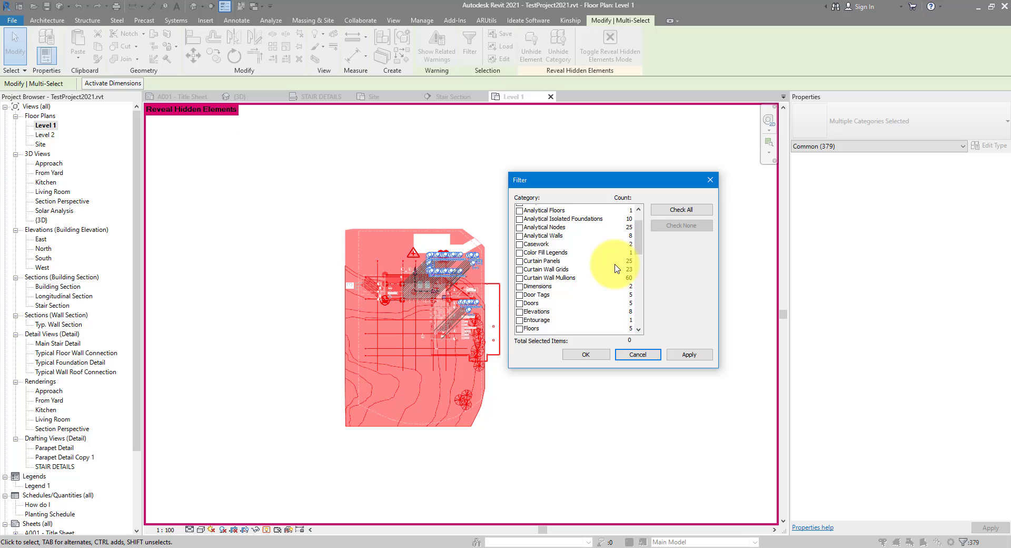
{"action": "scroll", "coordinate": [616, 269], "scroll_direction": "down", "scroll_amount": 1}
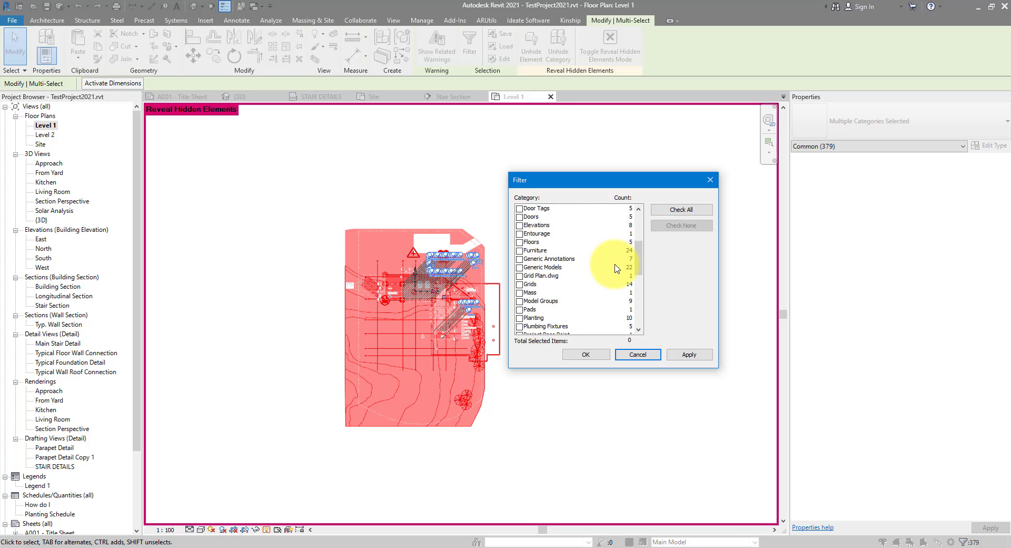
{"action": "left_click", "coordinate": [520, 276]}
{"action": "scroll", "coordinate": [567, 279], "scroll_direction": "down", "scroll_amount": 1}
{"action": "scroll", "coordinate": [566, 280], "scroll_direction": "down", "scroll_amount": 5}
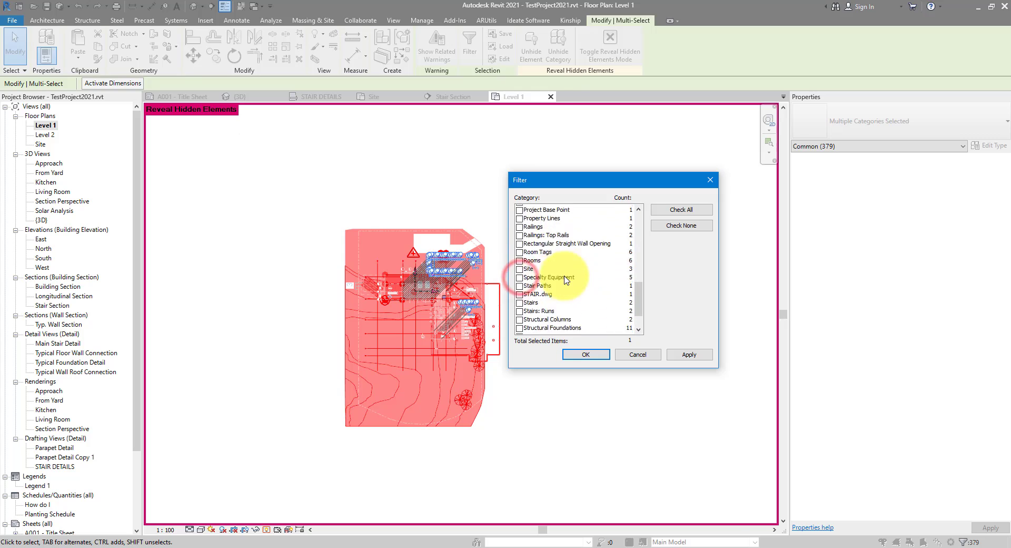
{"action": "left_click", "coordinate": [519, 268]}
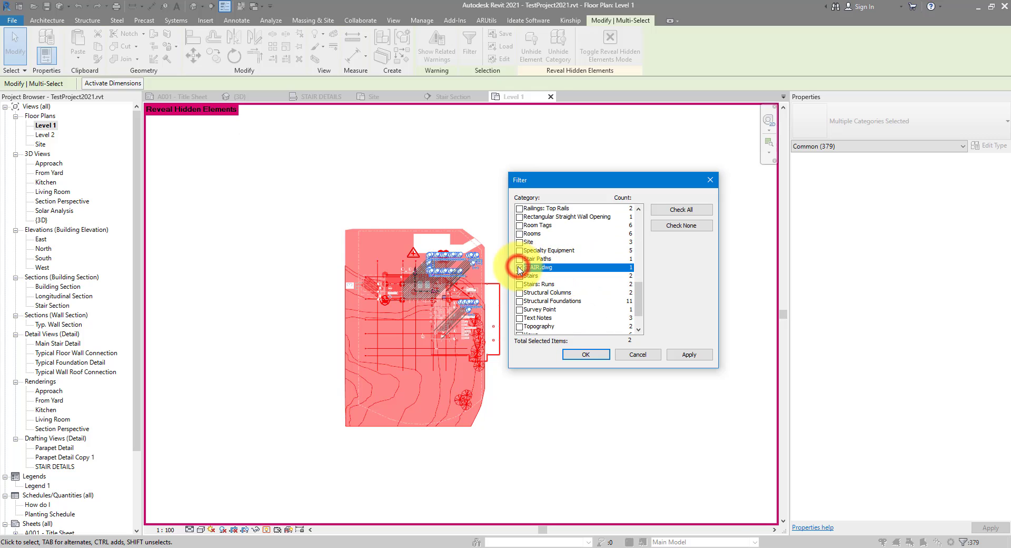
{"action": "scroll", "coordinate": [532, 263], "scroll_direction": "up", "scroll_amount": 3}
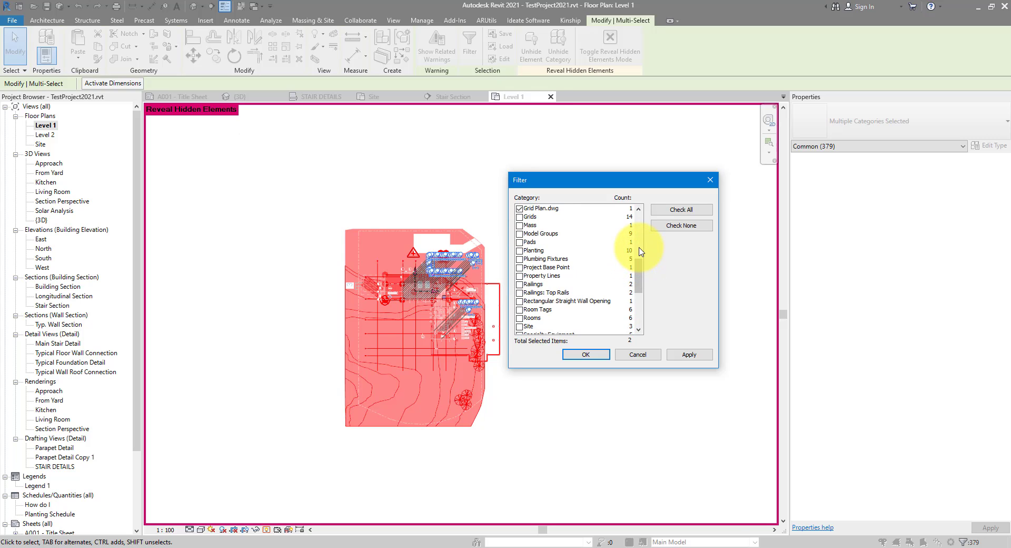
{"action": "left_click", "coordinate": [639, 251]}
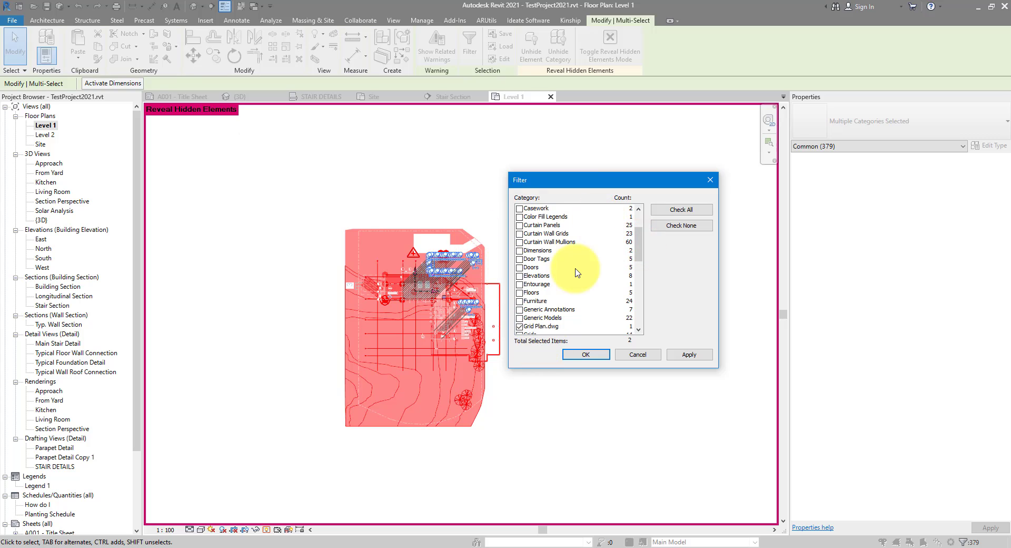
{"action": "left_click", "coordinate": [584, 354]}
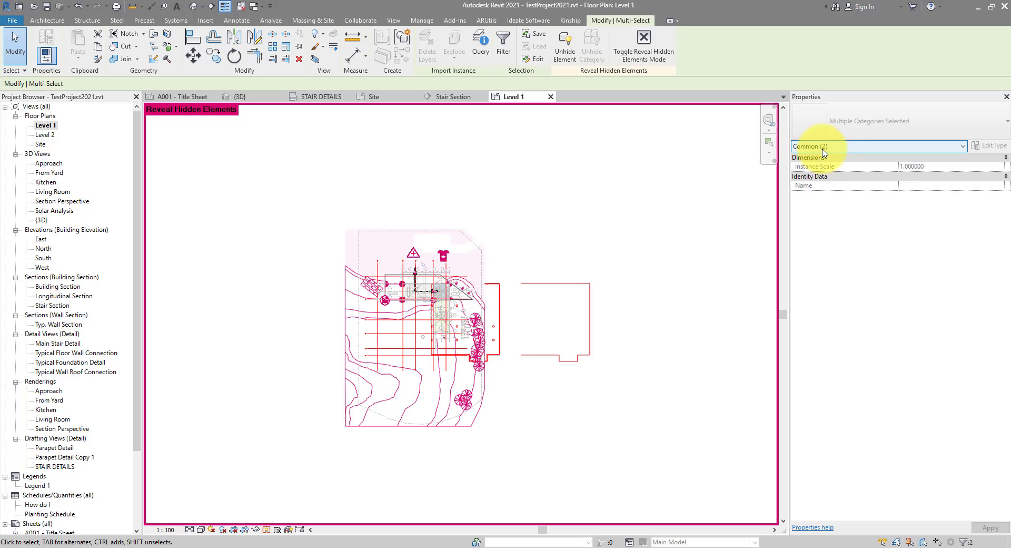
{"action": "left_click", "coordinate": [299, 62]}
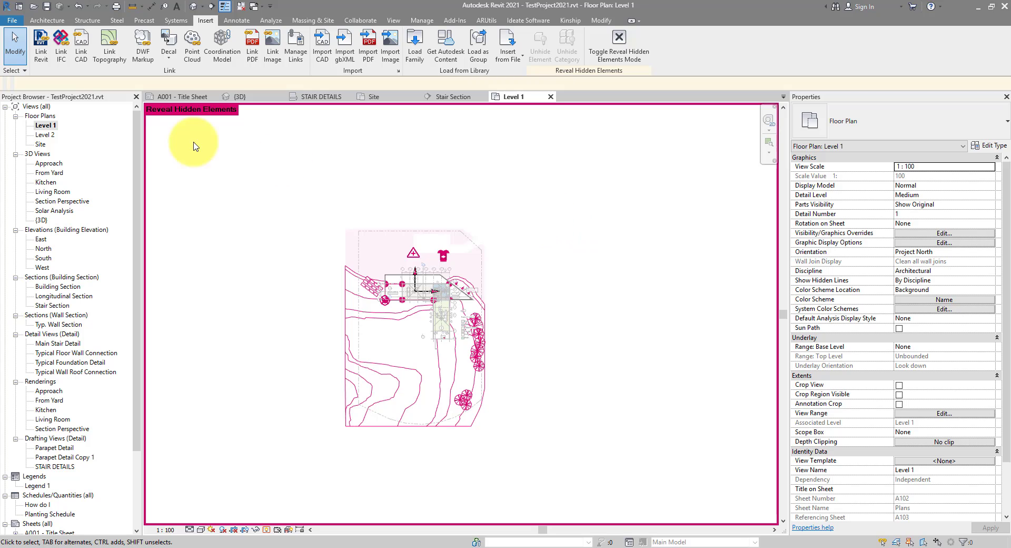
Open the Level 2 floor plan and turn on Reveal Hidden Elements.
{"action": "double_click", "coordinate": [47, 136]}
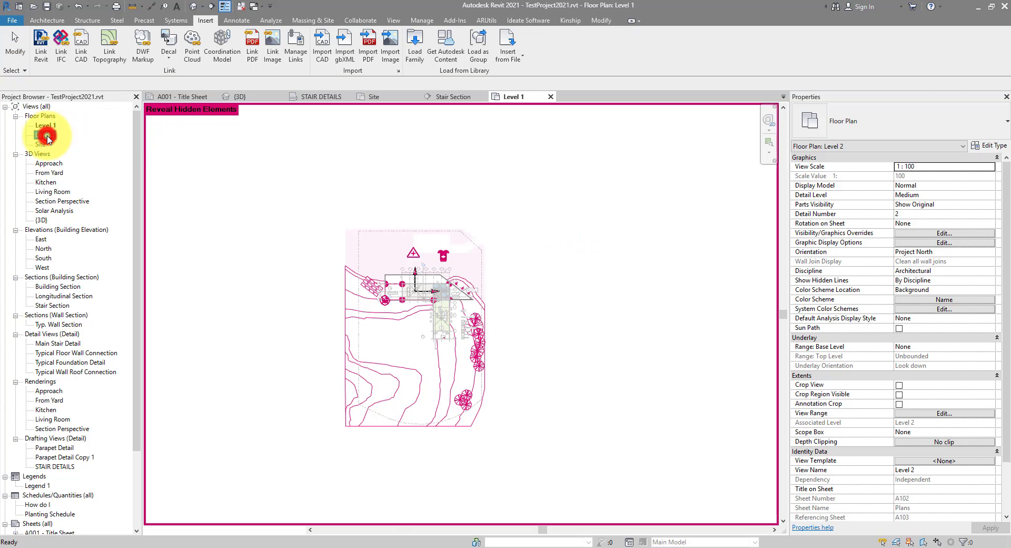
{"action": "left_click_drag", "start_coordinate": [583, 180], "coordinate": [305, 469]}
{"action": "left_click", "coordinate": [597, 369]}
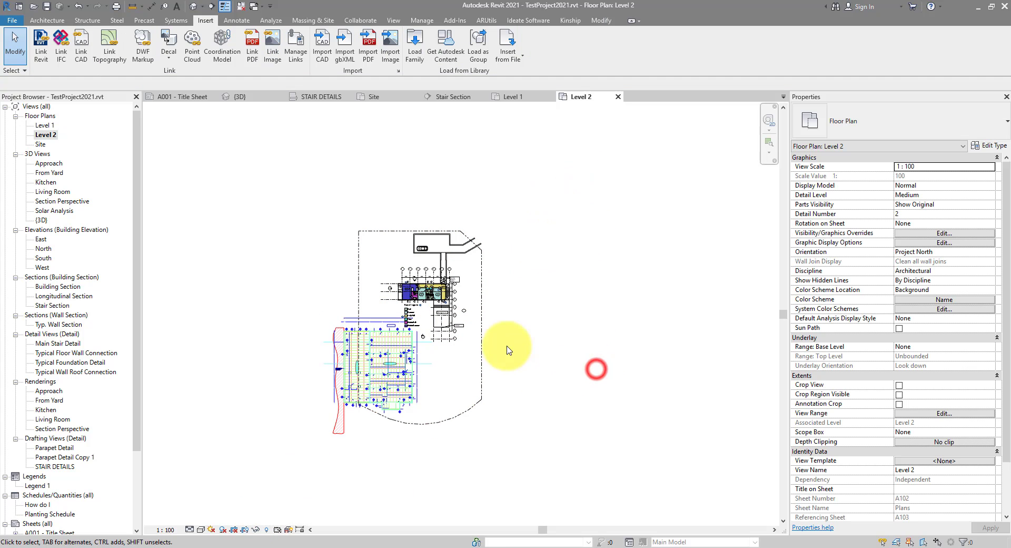
{"action": "left_click", "coordinate": [265, 529]}
{"action": "left_click", "coordinate": [571, 172]}
Window-select the plan and filter the selection down to only Structural Base2.dwg.
{"action": "left_click_drag", "start_coordinate": [559, 363], "coordinate": [300, 463]}
{"action": "left_click", "coordinate": [467, 54]}
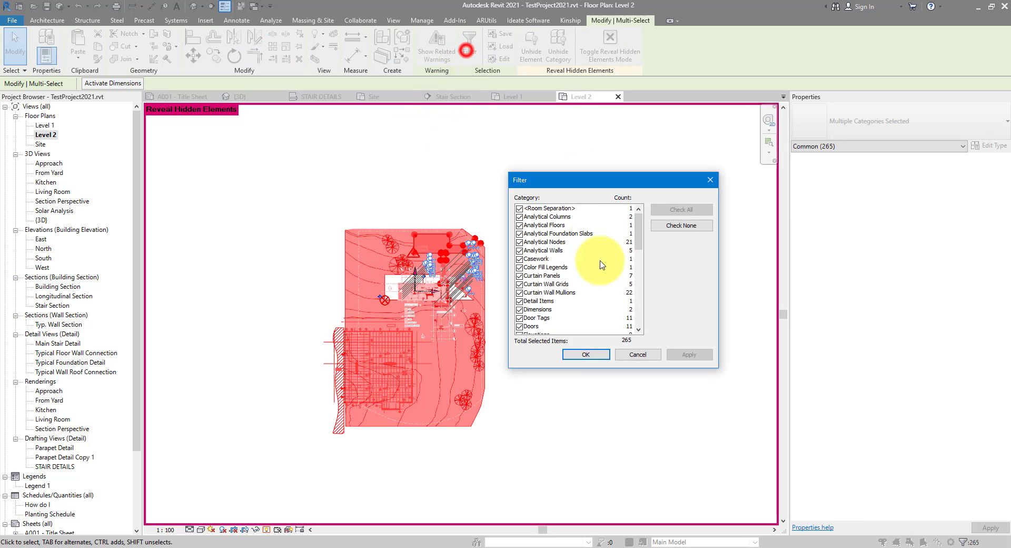
{"action": "left_click", "coordinate": [681, 224]}
{"action": "scroll", "coordinate": [640, 269], "scroll_direction": "down", "scroll_amount": 5}
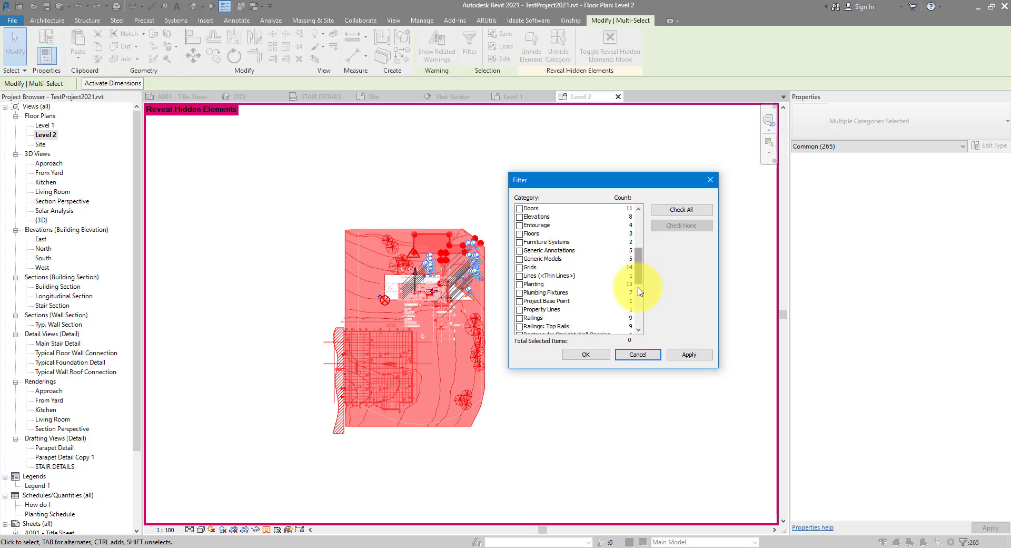
{"action": "scroll", "coordinate": [637, 288], "scroll_direction": "down", "scroll_amount": 5}
{"action": "left_click", "coordinate": [548, 259]}
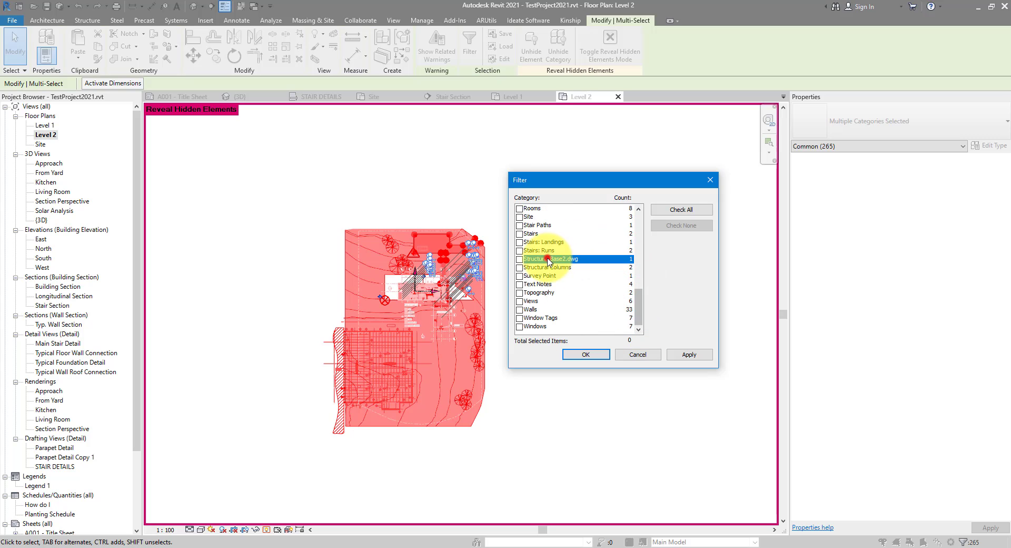
{"action": "left_click", "coordinate": [520, 260]}
{"action": "scroll", "coordinate": [639, 269], "scroll_direction": "up", "scroll_amount": 15}
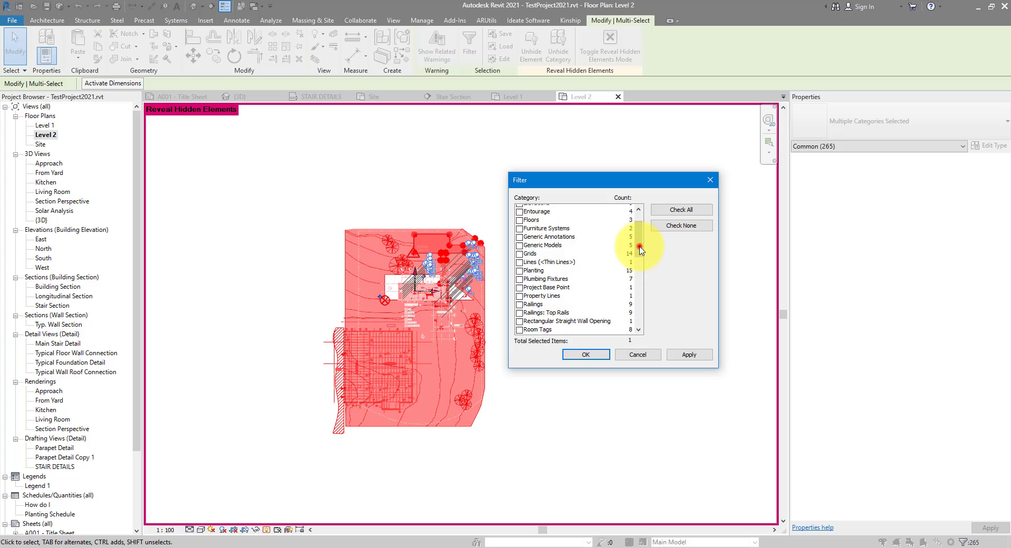
{"action": "left_click", "coordinate": [585, 354]}
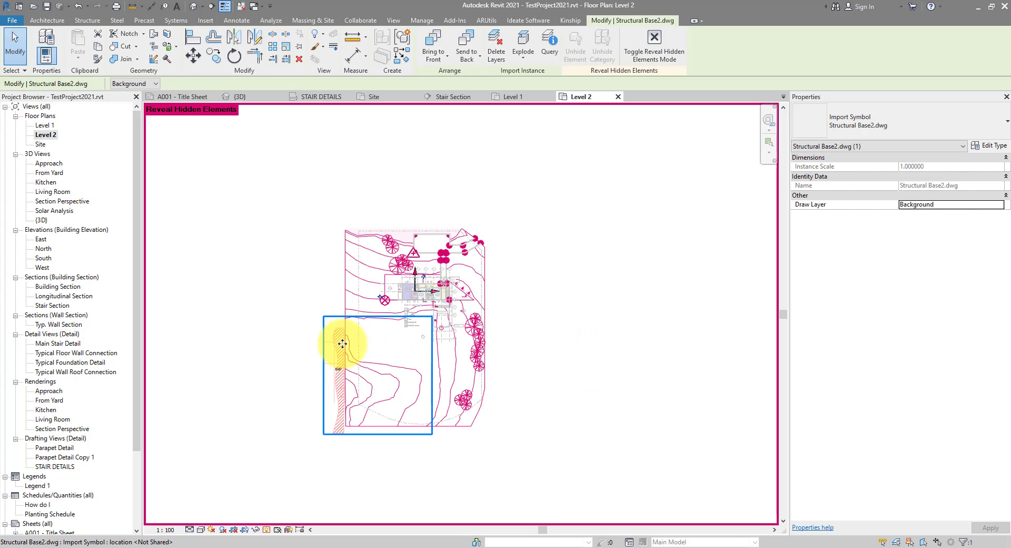
{"action": "left_click", "coordinate": [346, 198]}
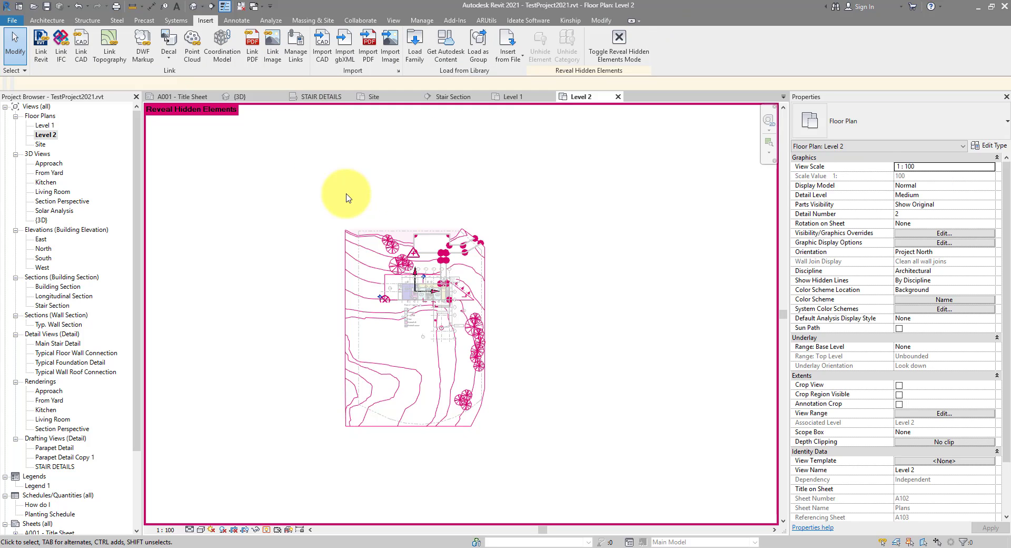
Turn off Reveal Hidden Elements in the Level 2 plan using RH.
{"action": "left_click", "coordinate": [620, 48]}
{"action": "key", "text": "r"}
{"action": "key", "text": "h"}
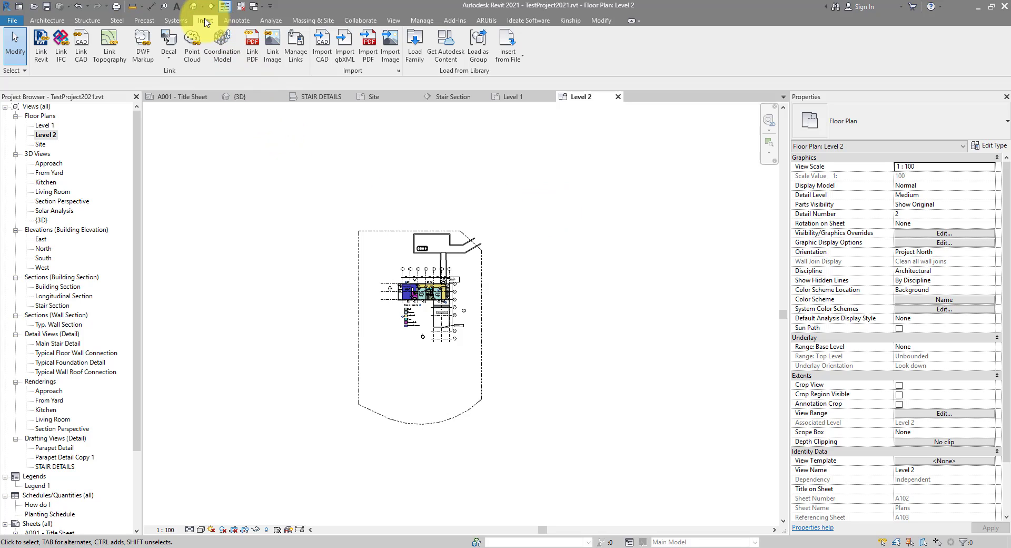
Remove Building Section.dwg, Context.skp, Section2.dwg and Zone 3.dgn in Manage Links' CAD Formats.
{"action": "left_click", "coordinate": [296, 46]}
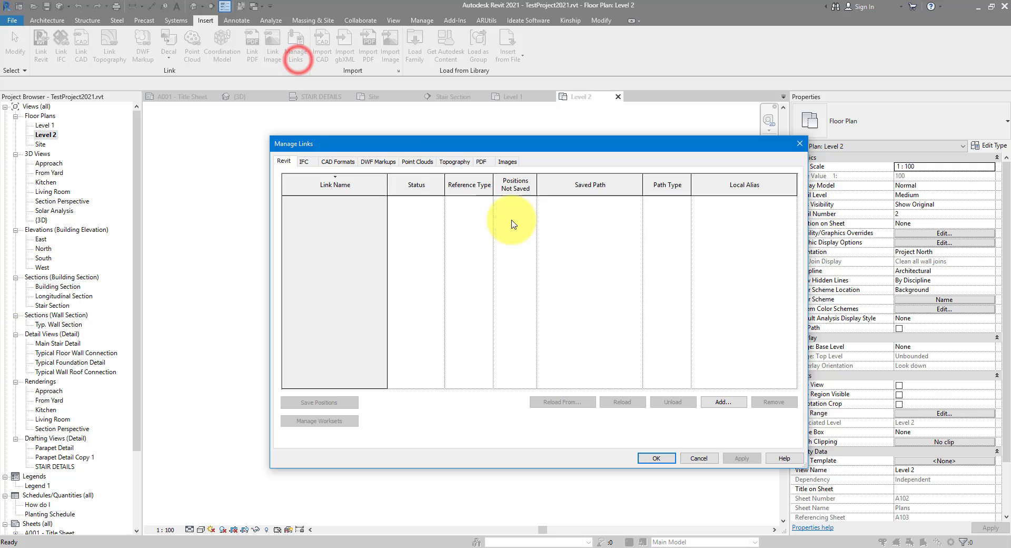
{"action": "left_click", "coordinate": [340, 162]}
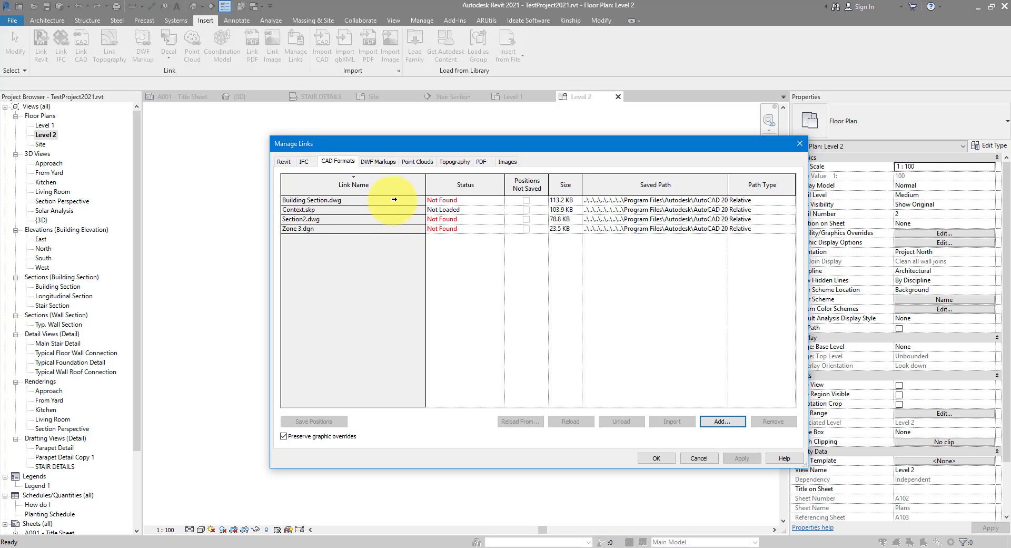
{"action": "left_click_drag", "start_coordinate": [328, 199], "coordinate": [344, 242]}
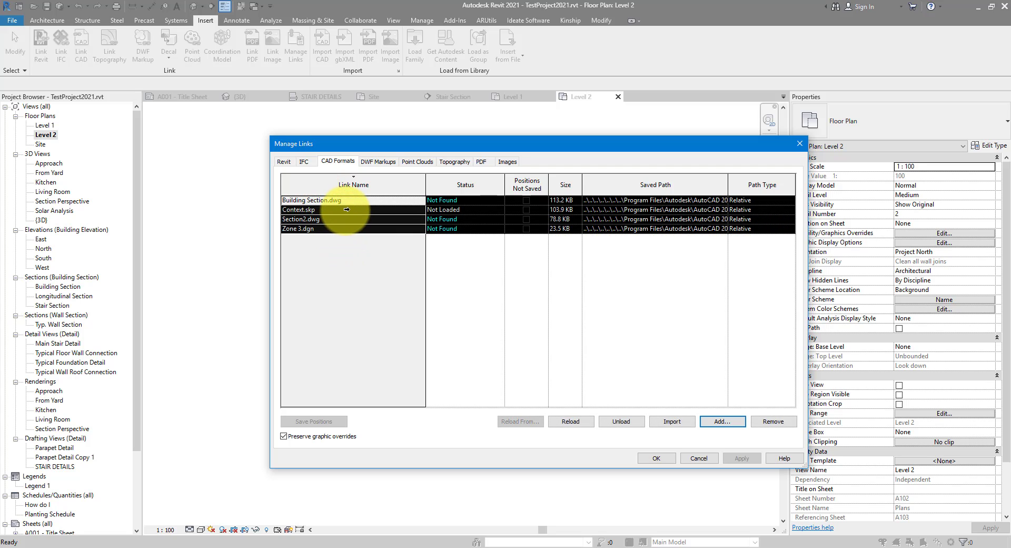
{"action": "left_click", "coordinate": [775, 421]}
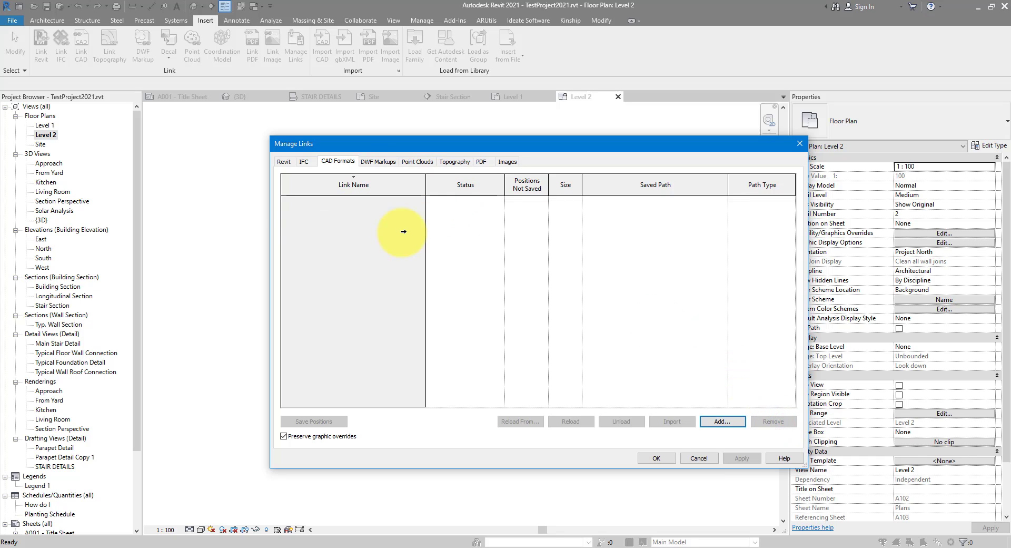
{"action": "left_click", "coordinate": [656, 458]}
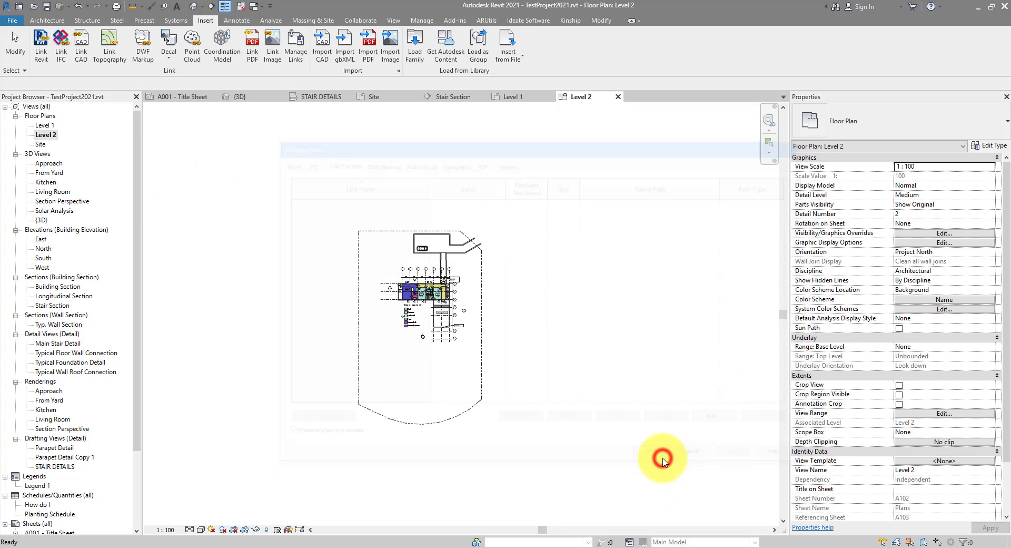
Switch to the default {3D} view and open RV Browser docked beside the model.
{"action": "left_click", "coordinate": [192, 7]}
{"action": "middle_click_drag", "start_coordinate": [423, 205], "coordinate": [457, 403]}
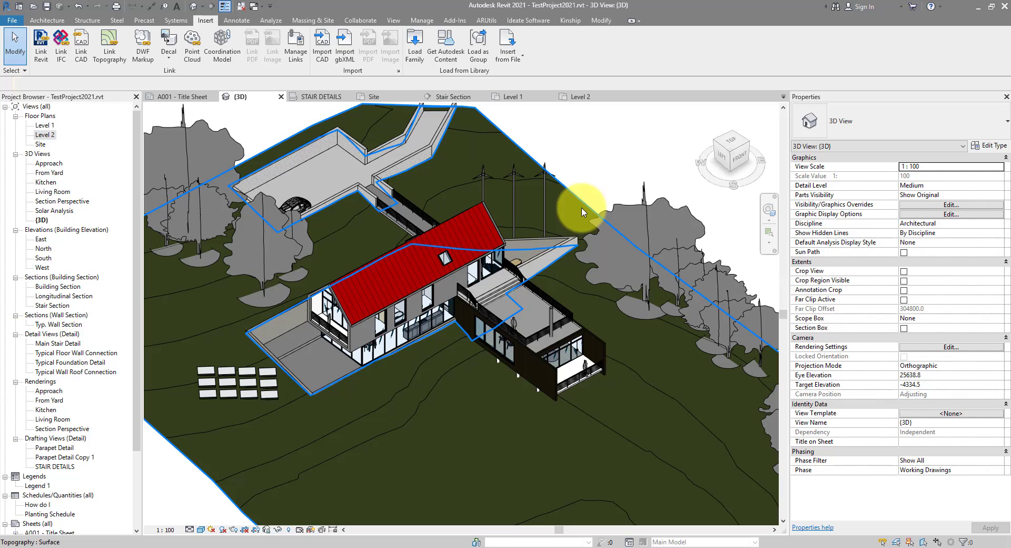
{"action": "left_click", "coordinate": [455, 22]}
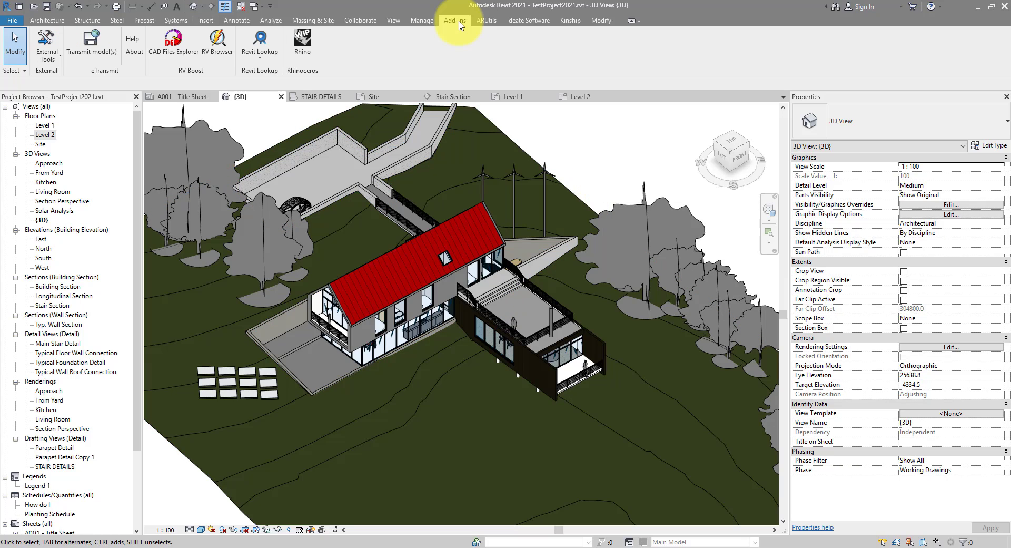
{"action": "left_click", "coordinate": [219, 59]}
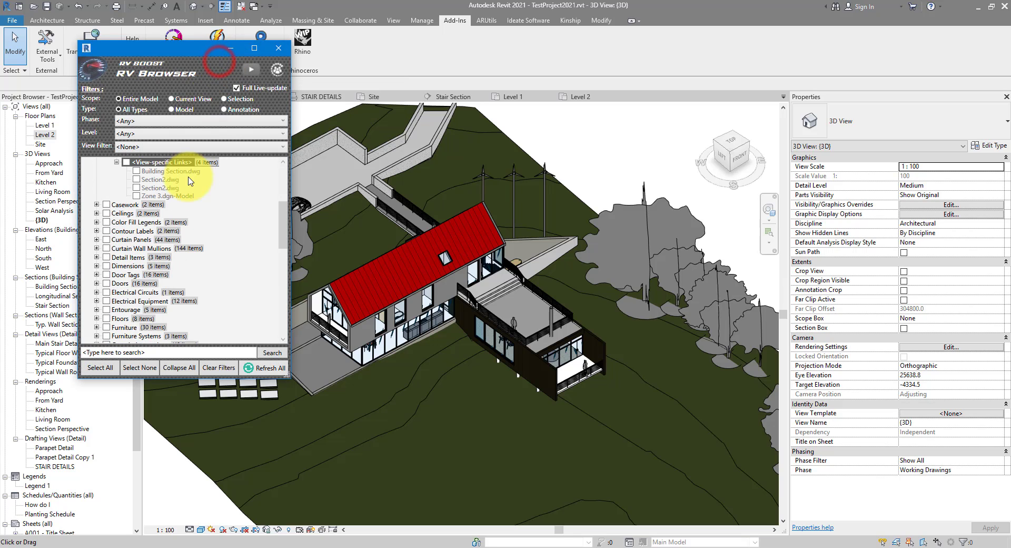
{"action": "left_click_drag", "start_coordinate": [177, 52], "coordinate": [654, 119]}
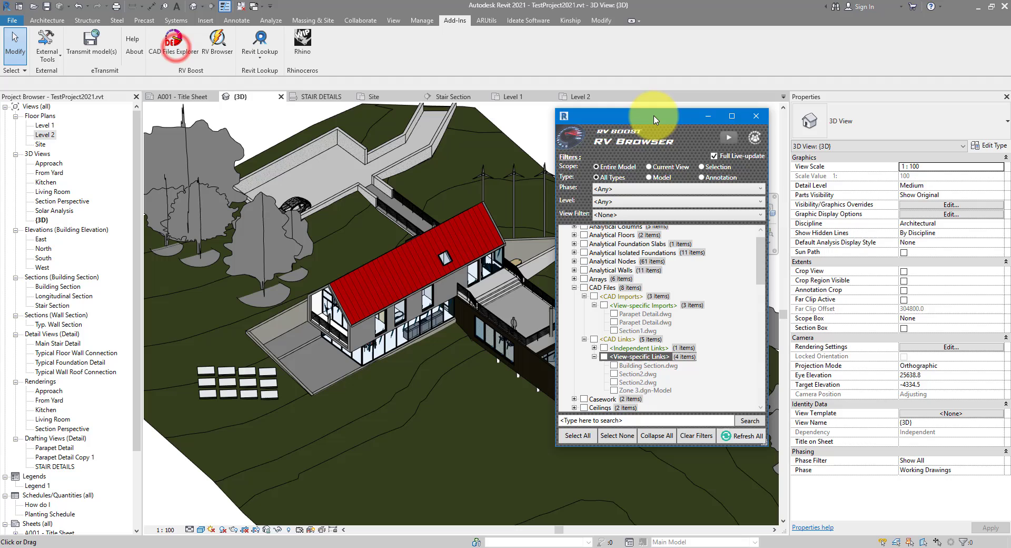